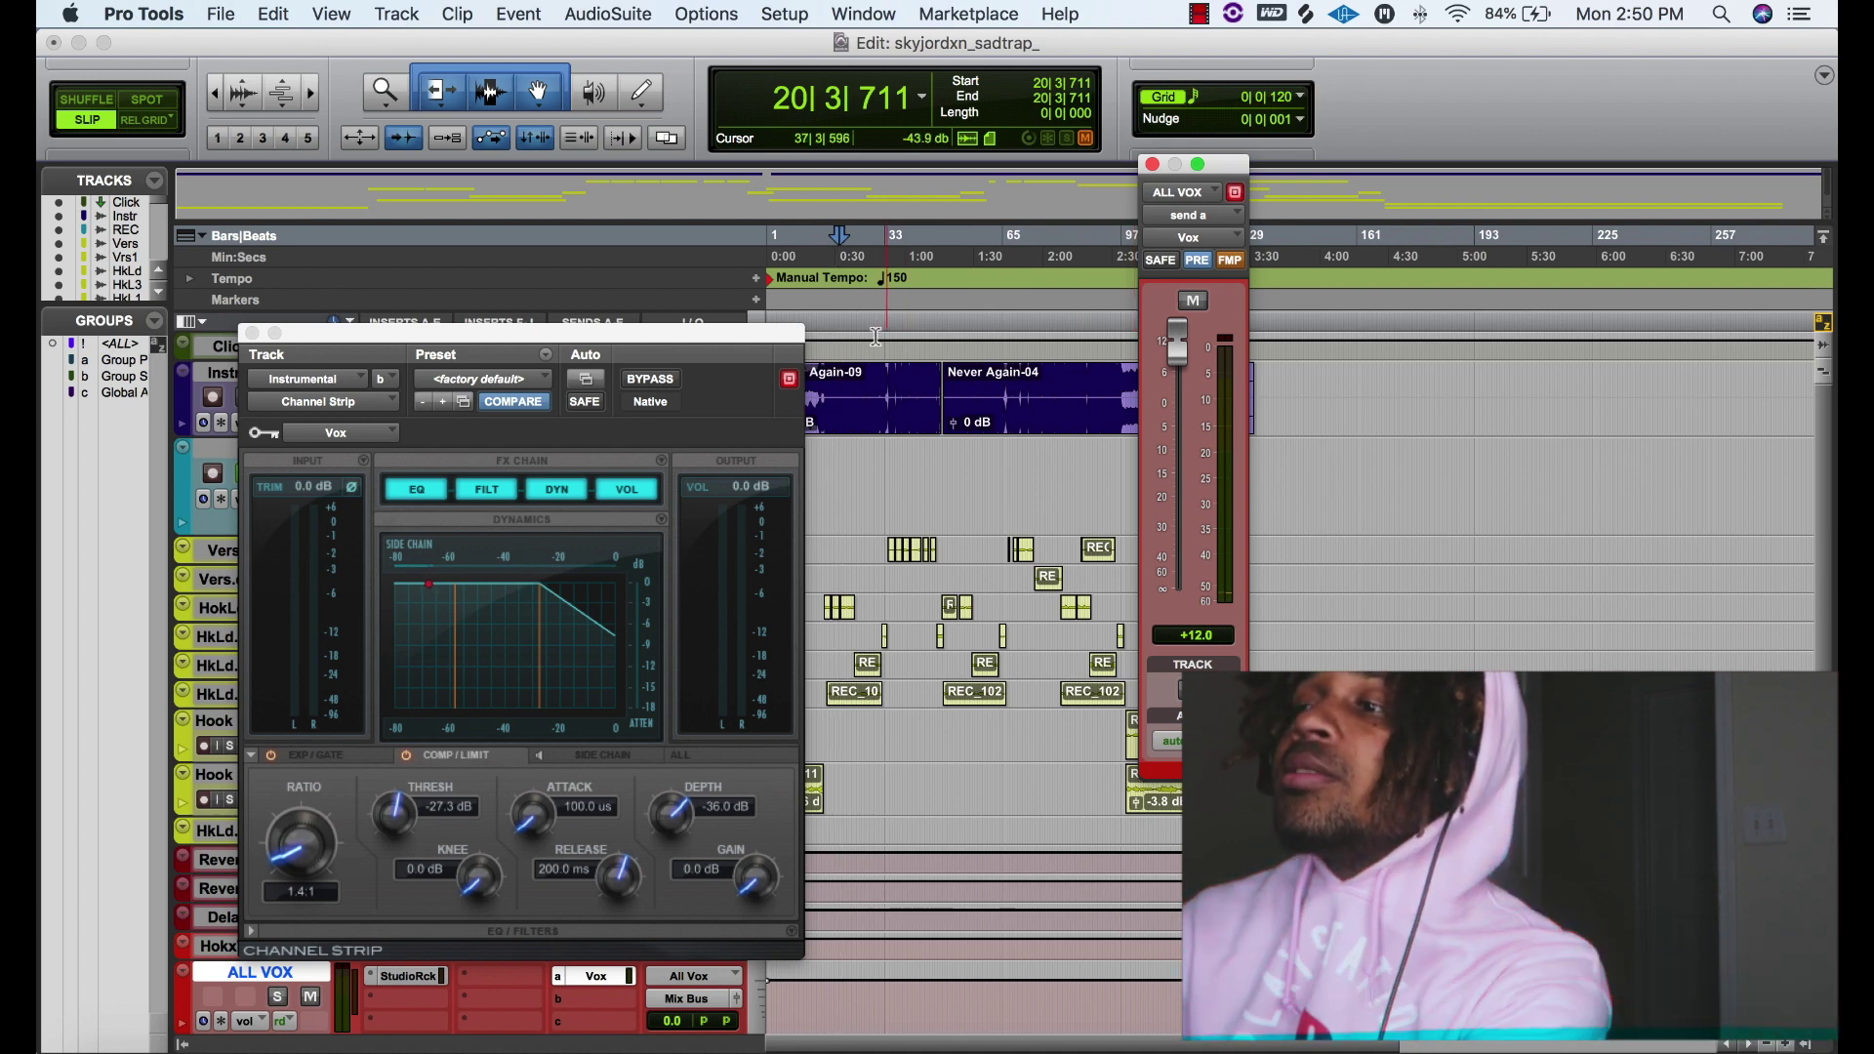
# Play the beat briefly and lower the ALL VOX send a level to -0.6 dB
pyautogui.press('space')
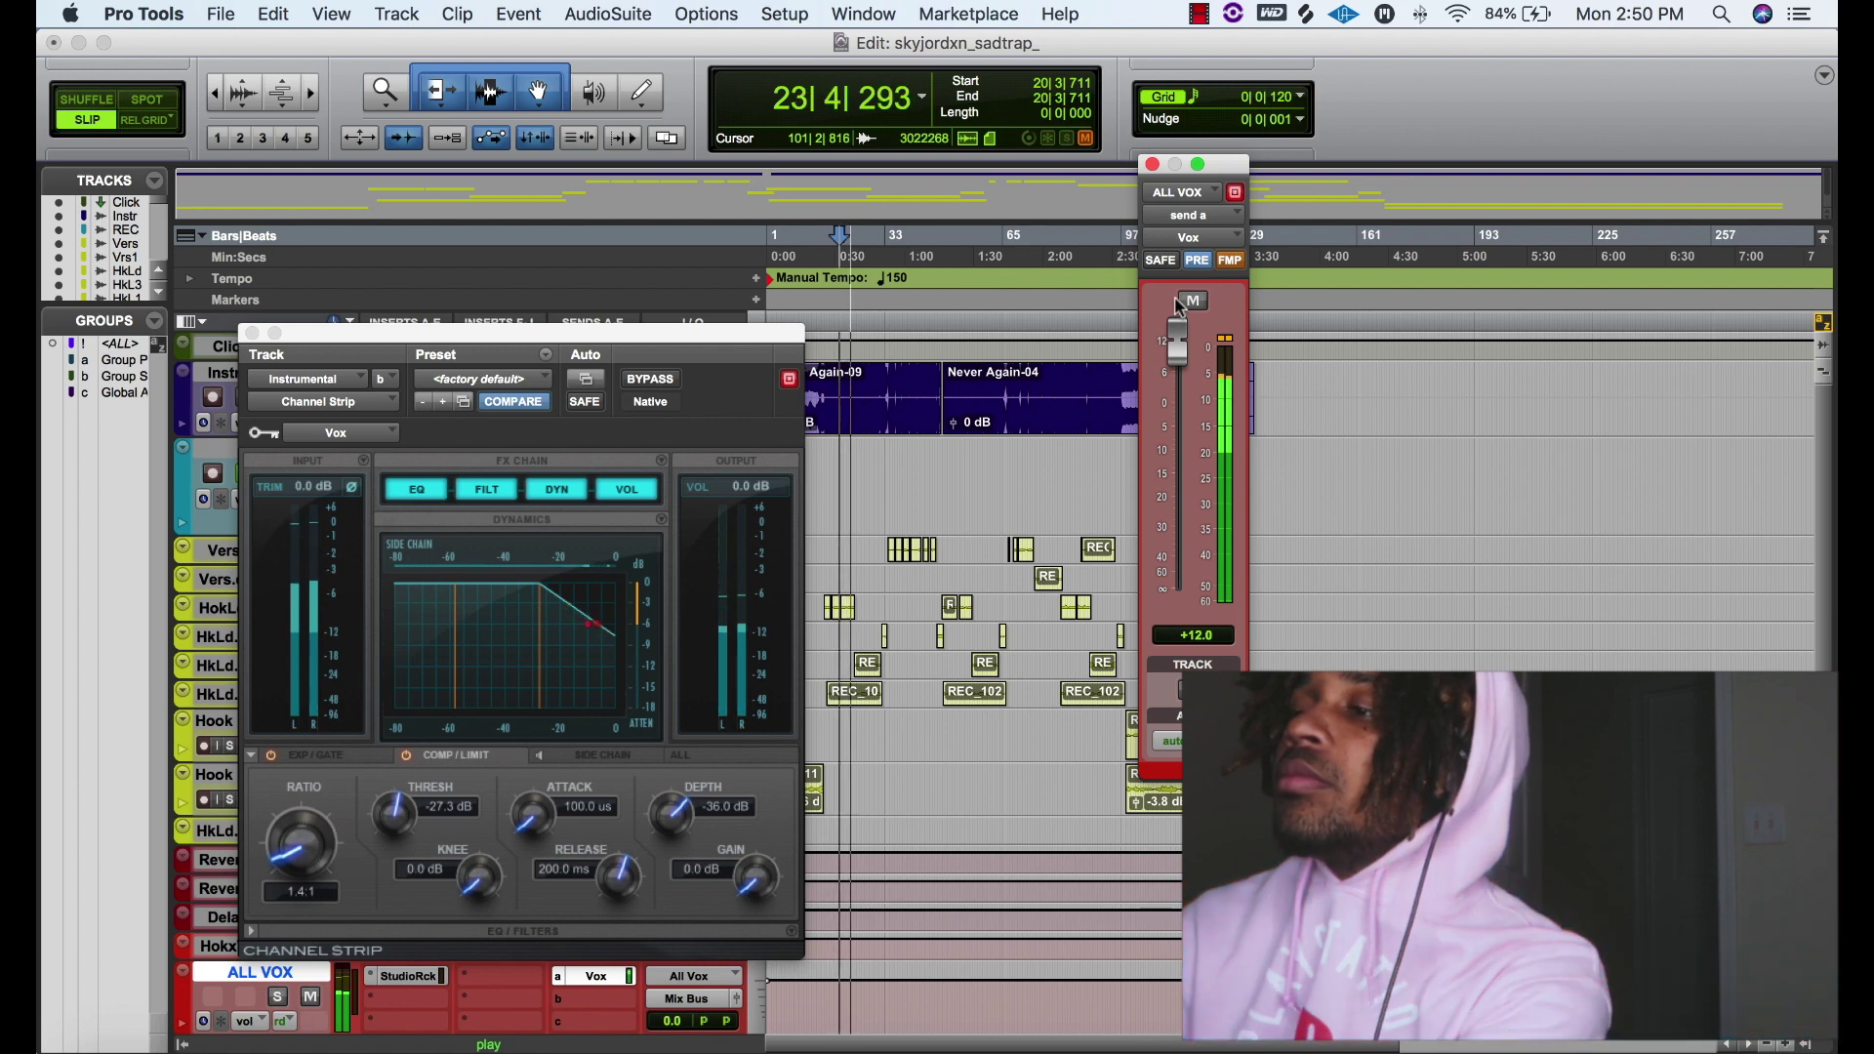
pyautogui.press('space')
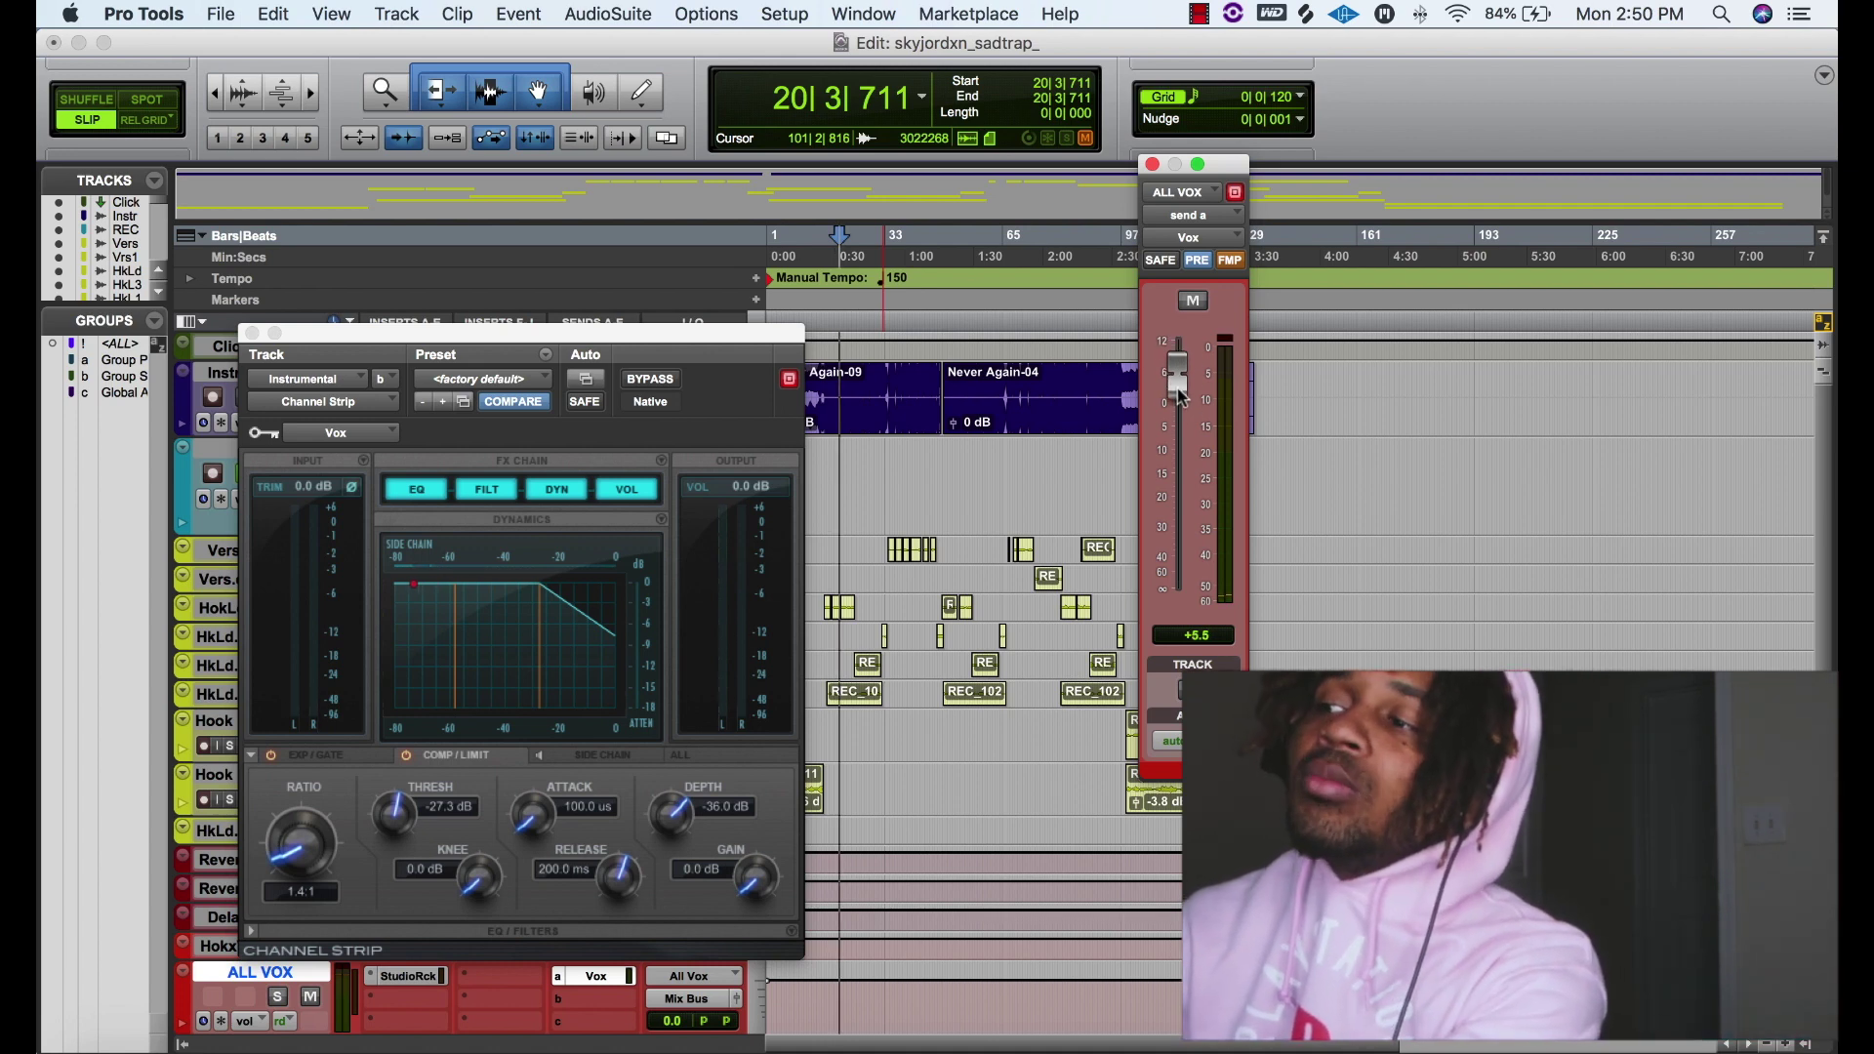
pyautogui.moveTo(1190, 388); pyautogui.dragTo(1195, 427)
# Compare the instrumental with and without the Channel Strip by toggling its bypass during playback, leaving the effect active
pyautogui.press('space')
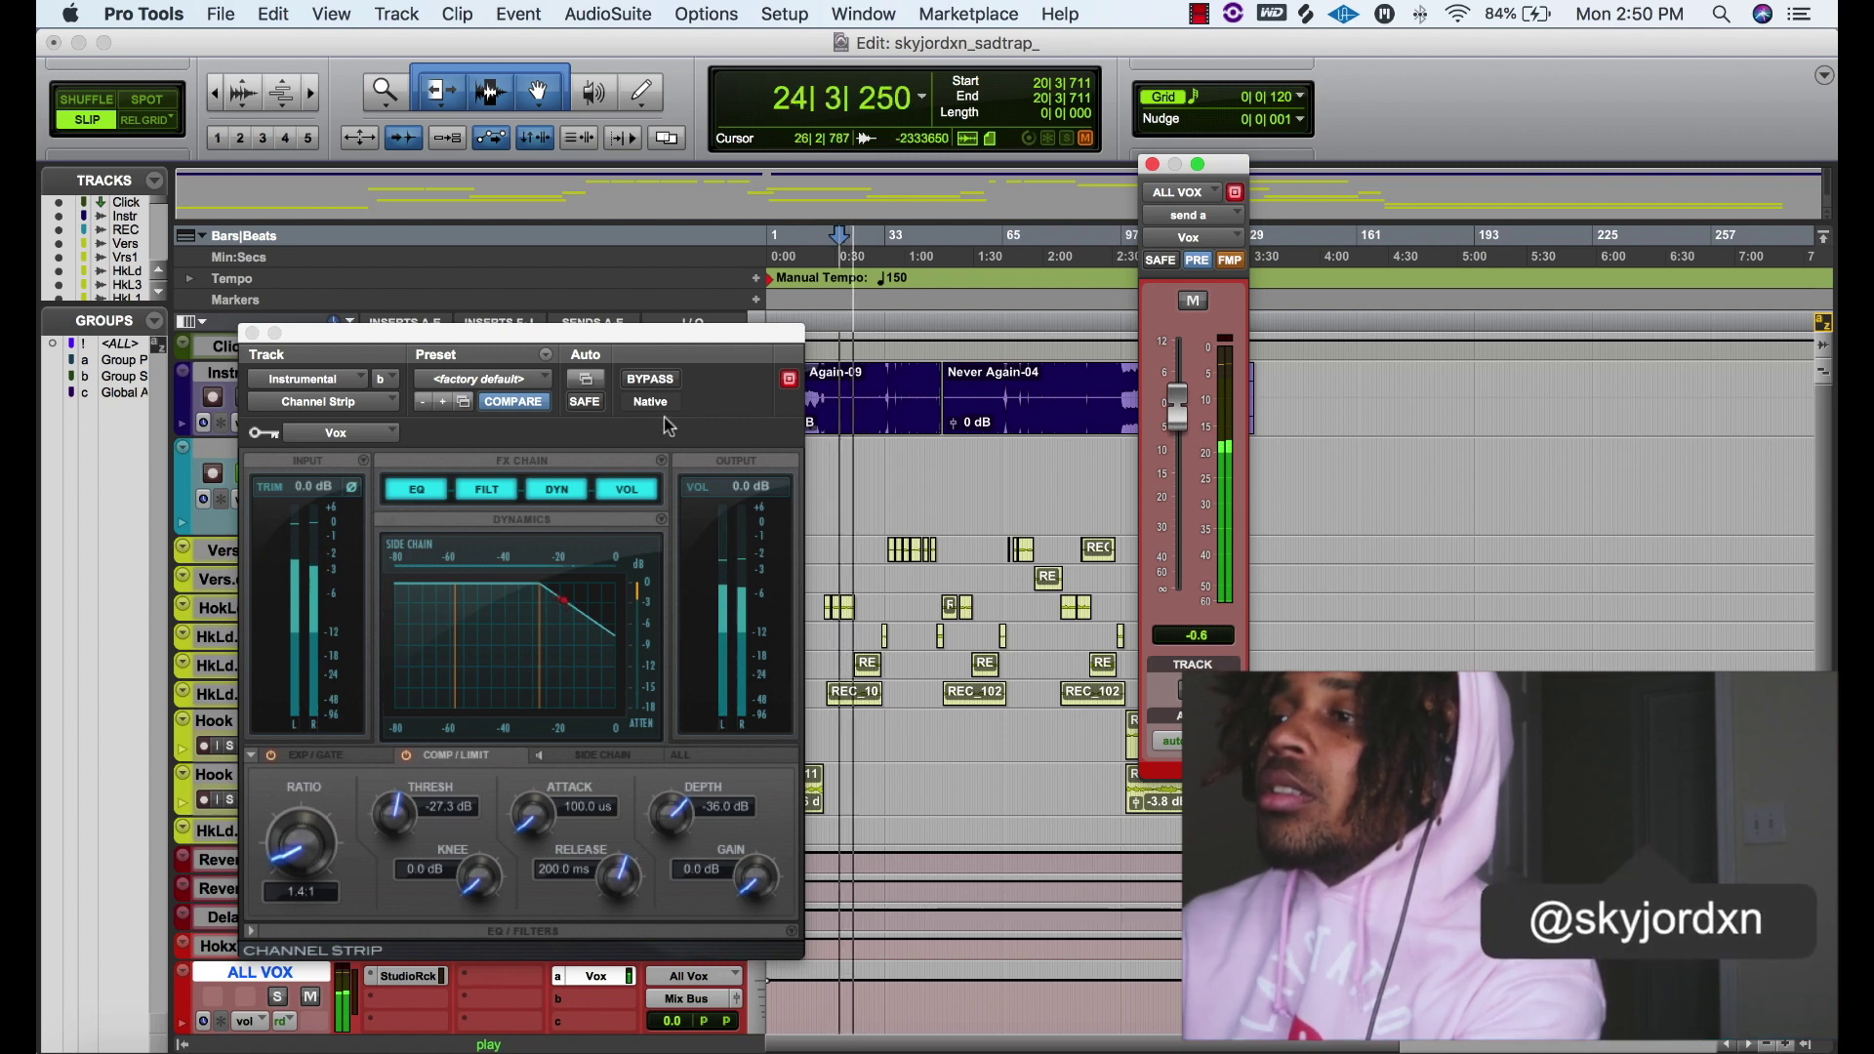
pyautogui.click(652, 379)
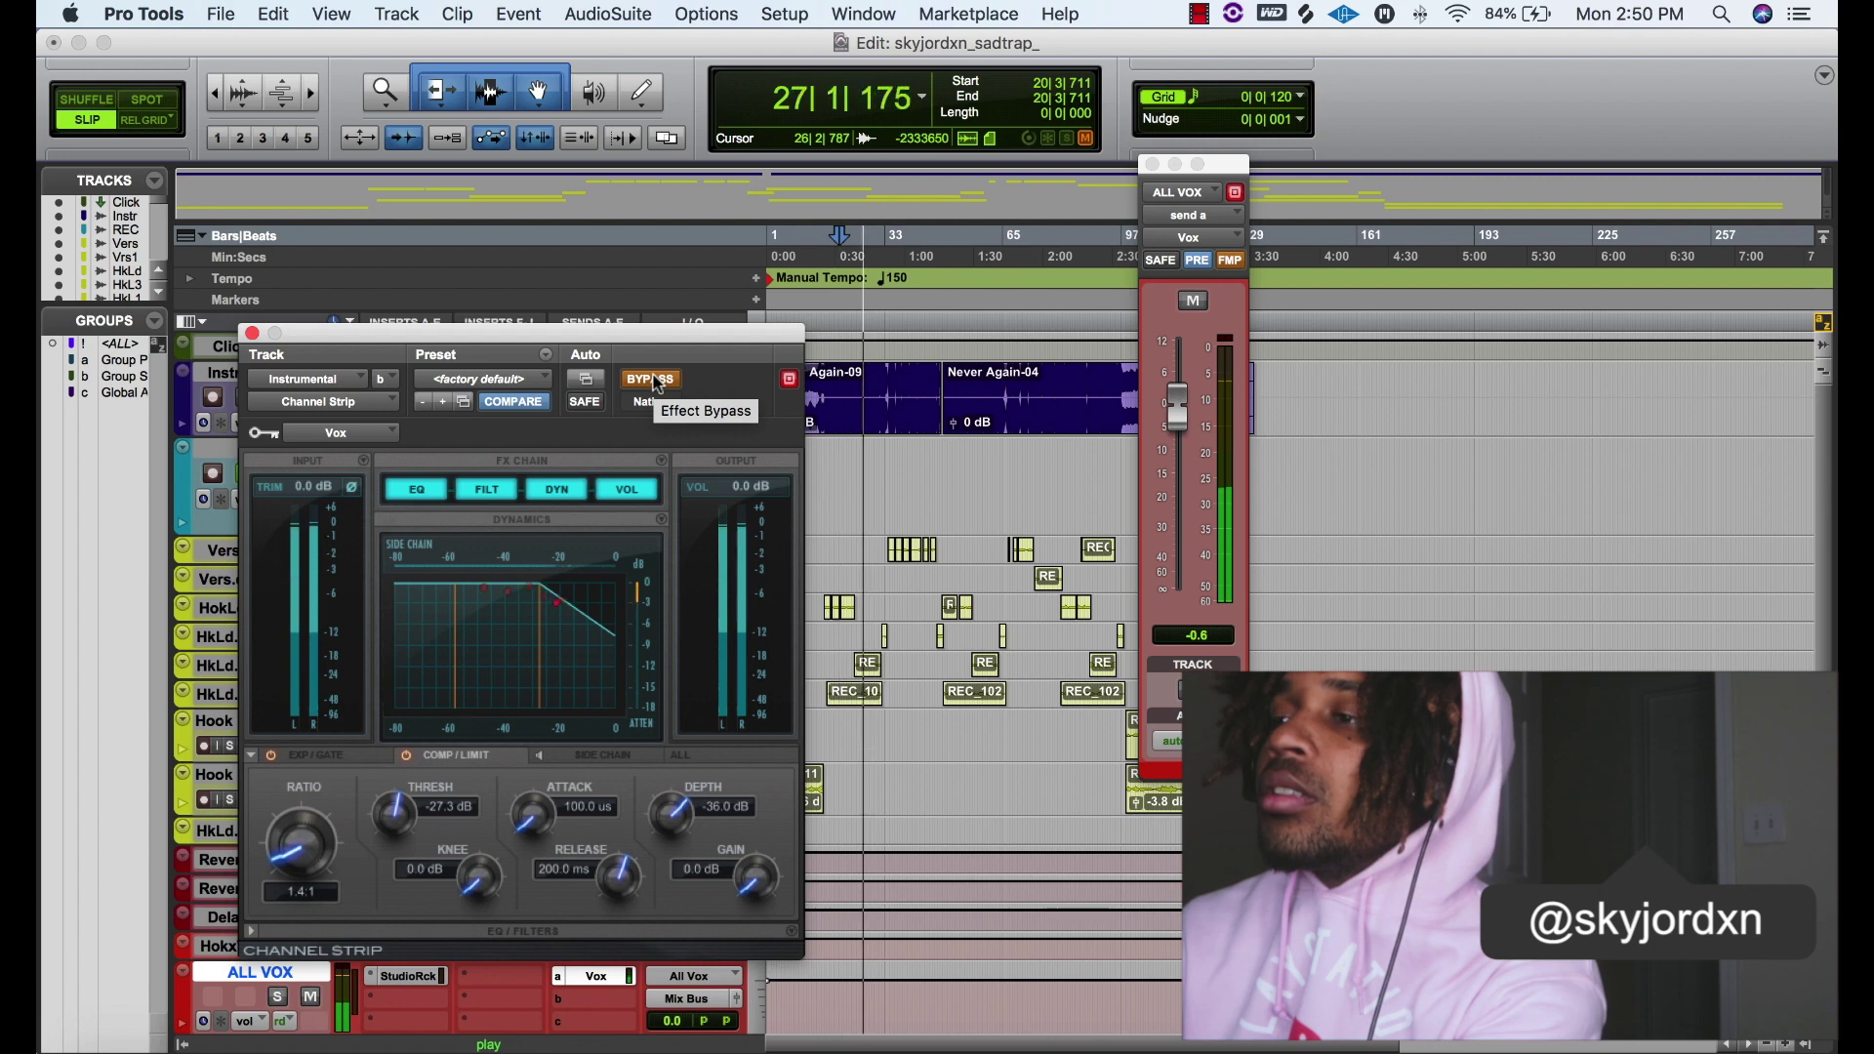
pyautogui.press('space')
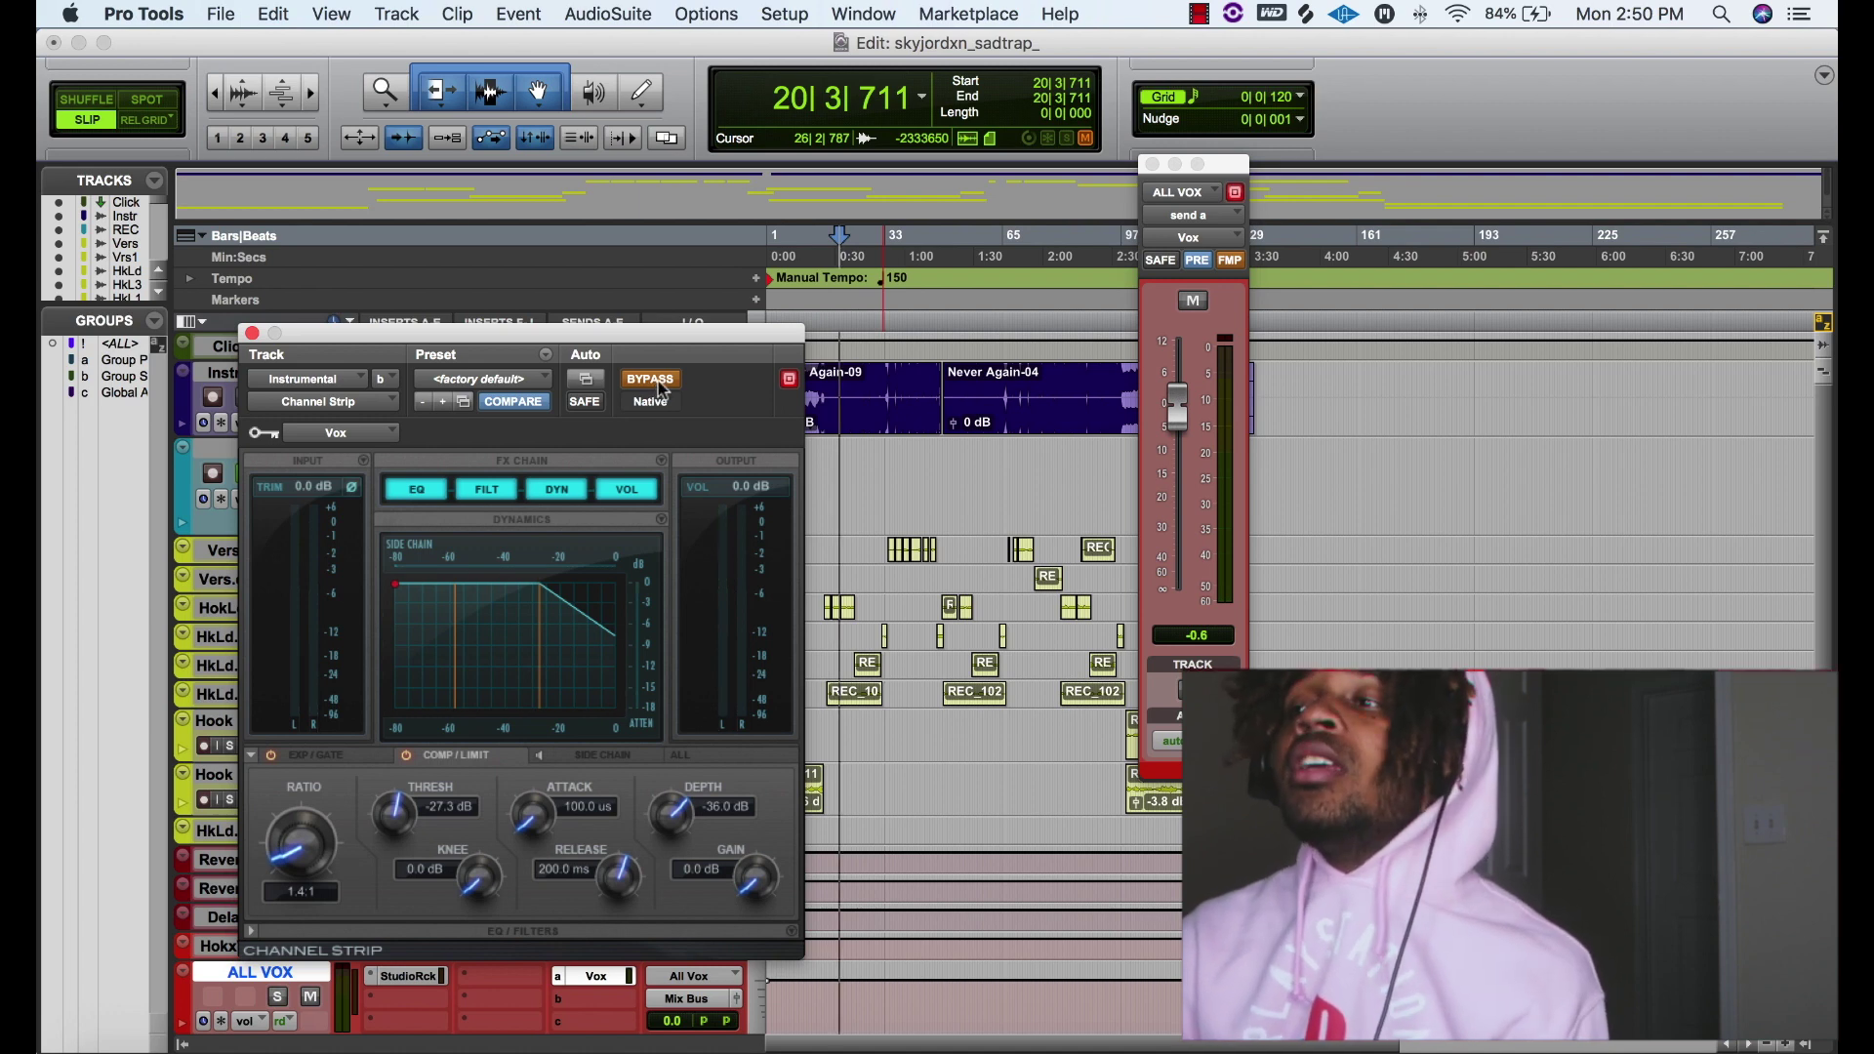
pyautogui.click(659, 383)
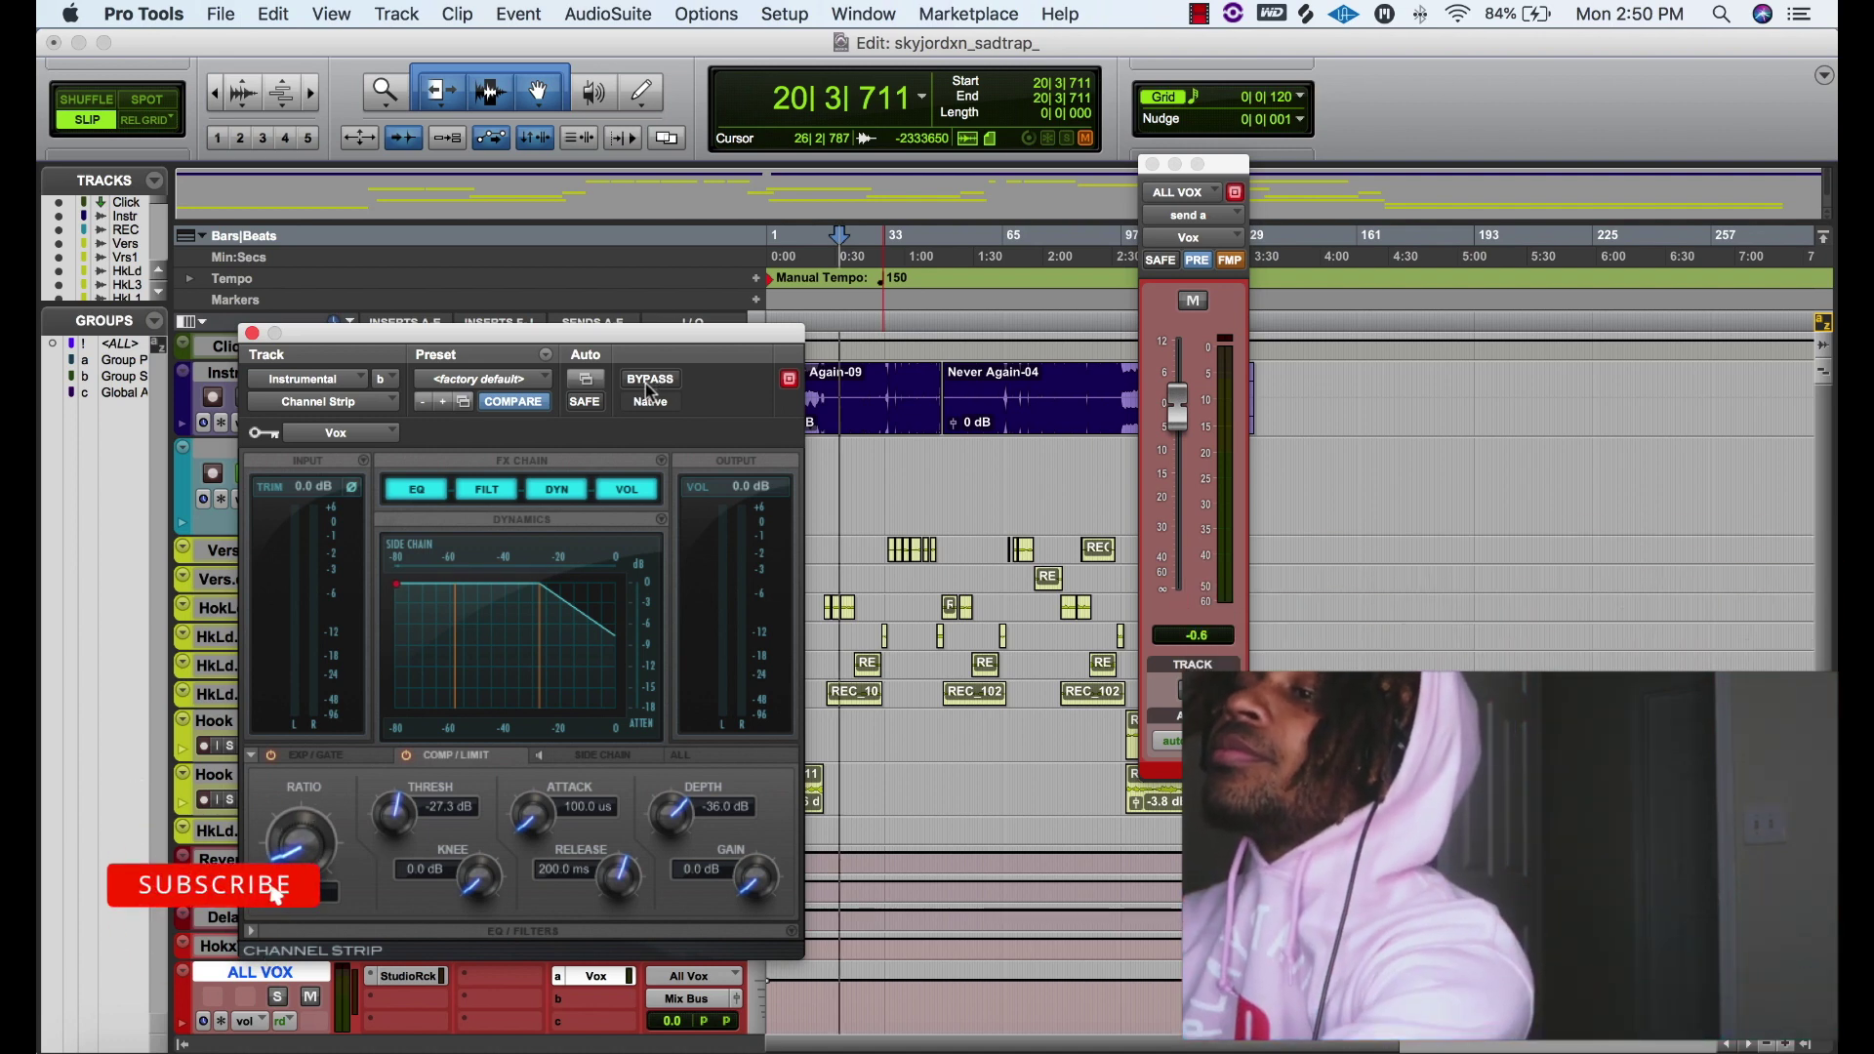
pyautogui.press('space')
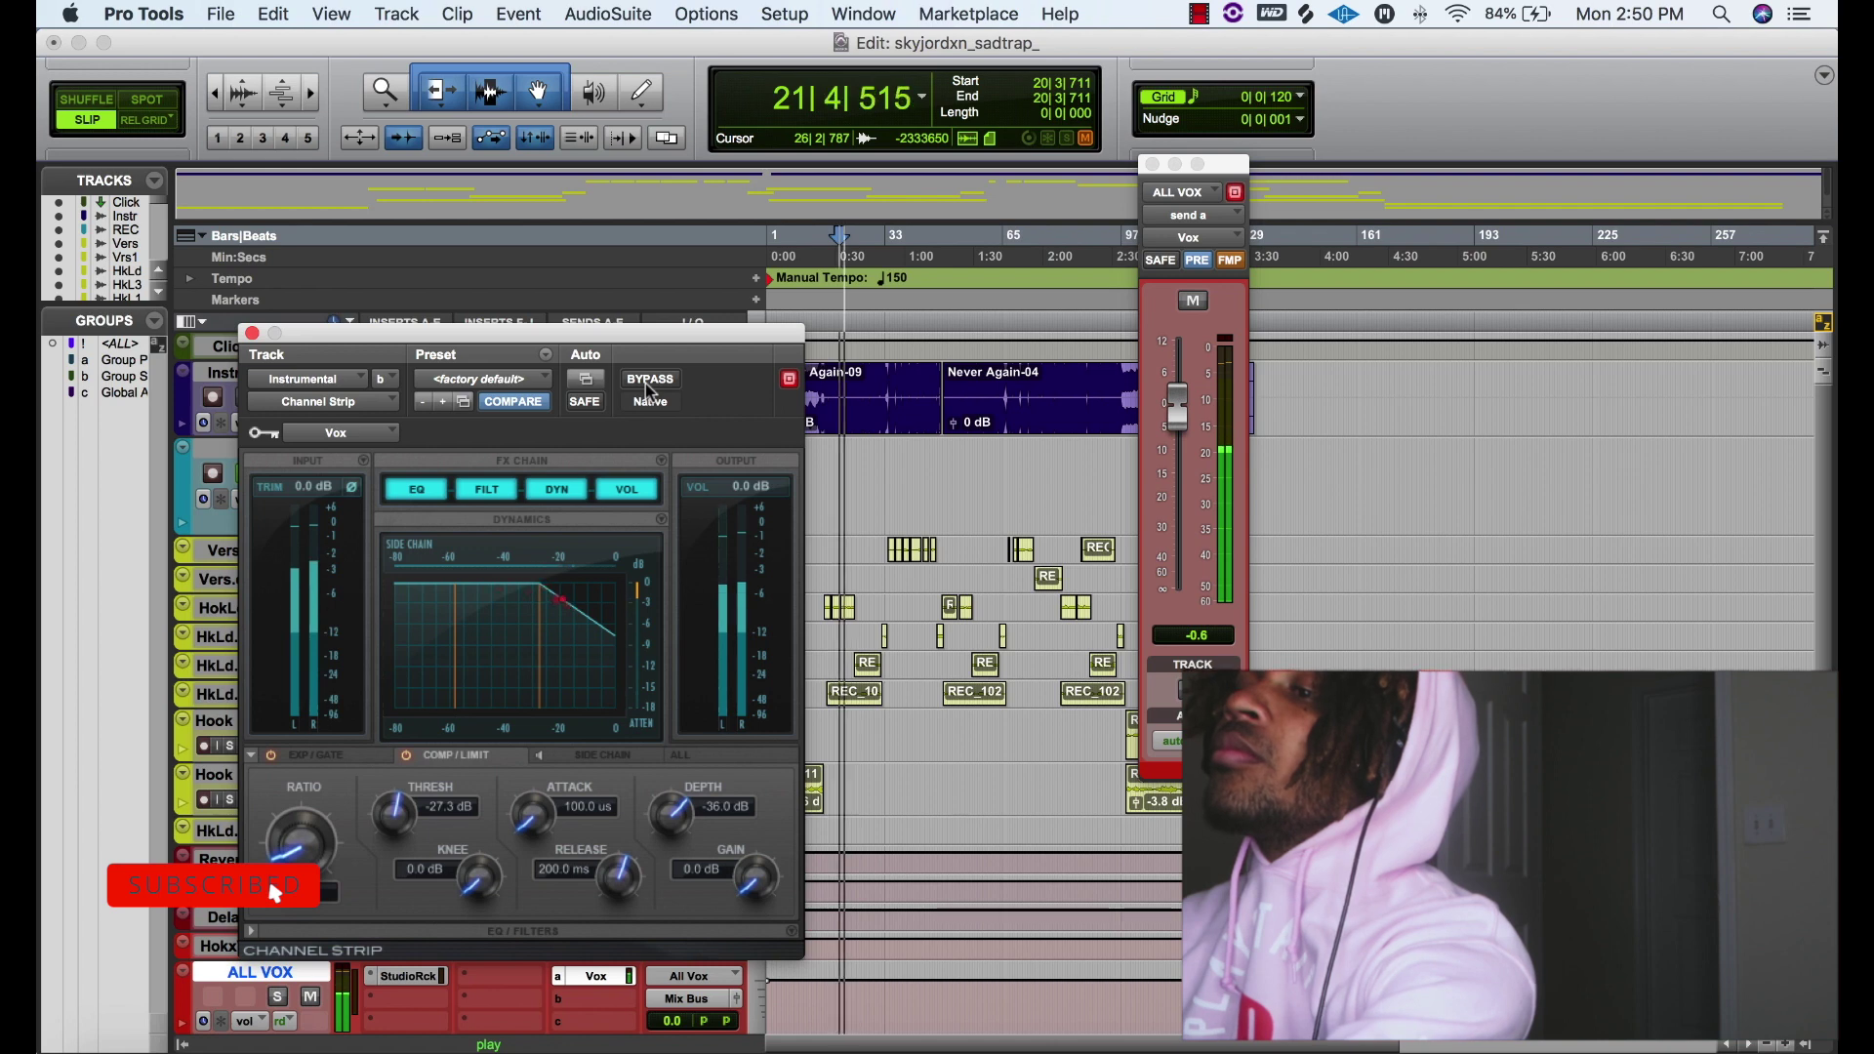
pyautogui.click(649, 379)
pyautogui.click(649, 380)
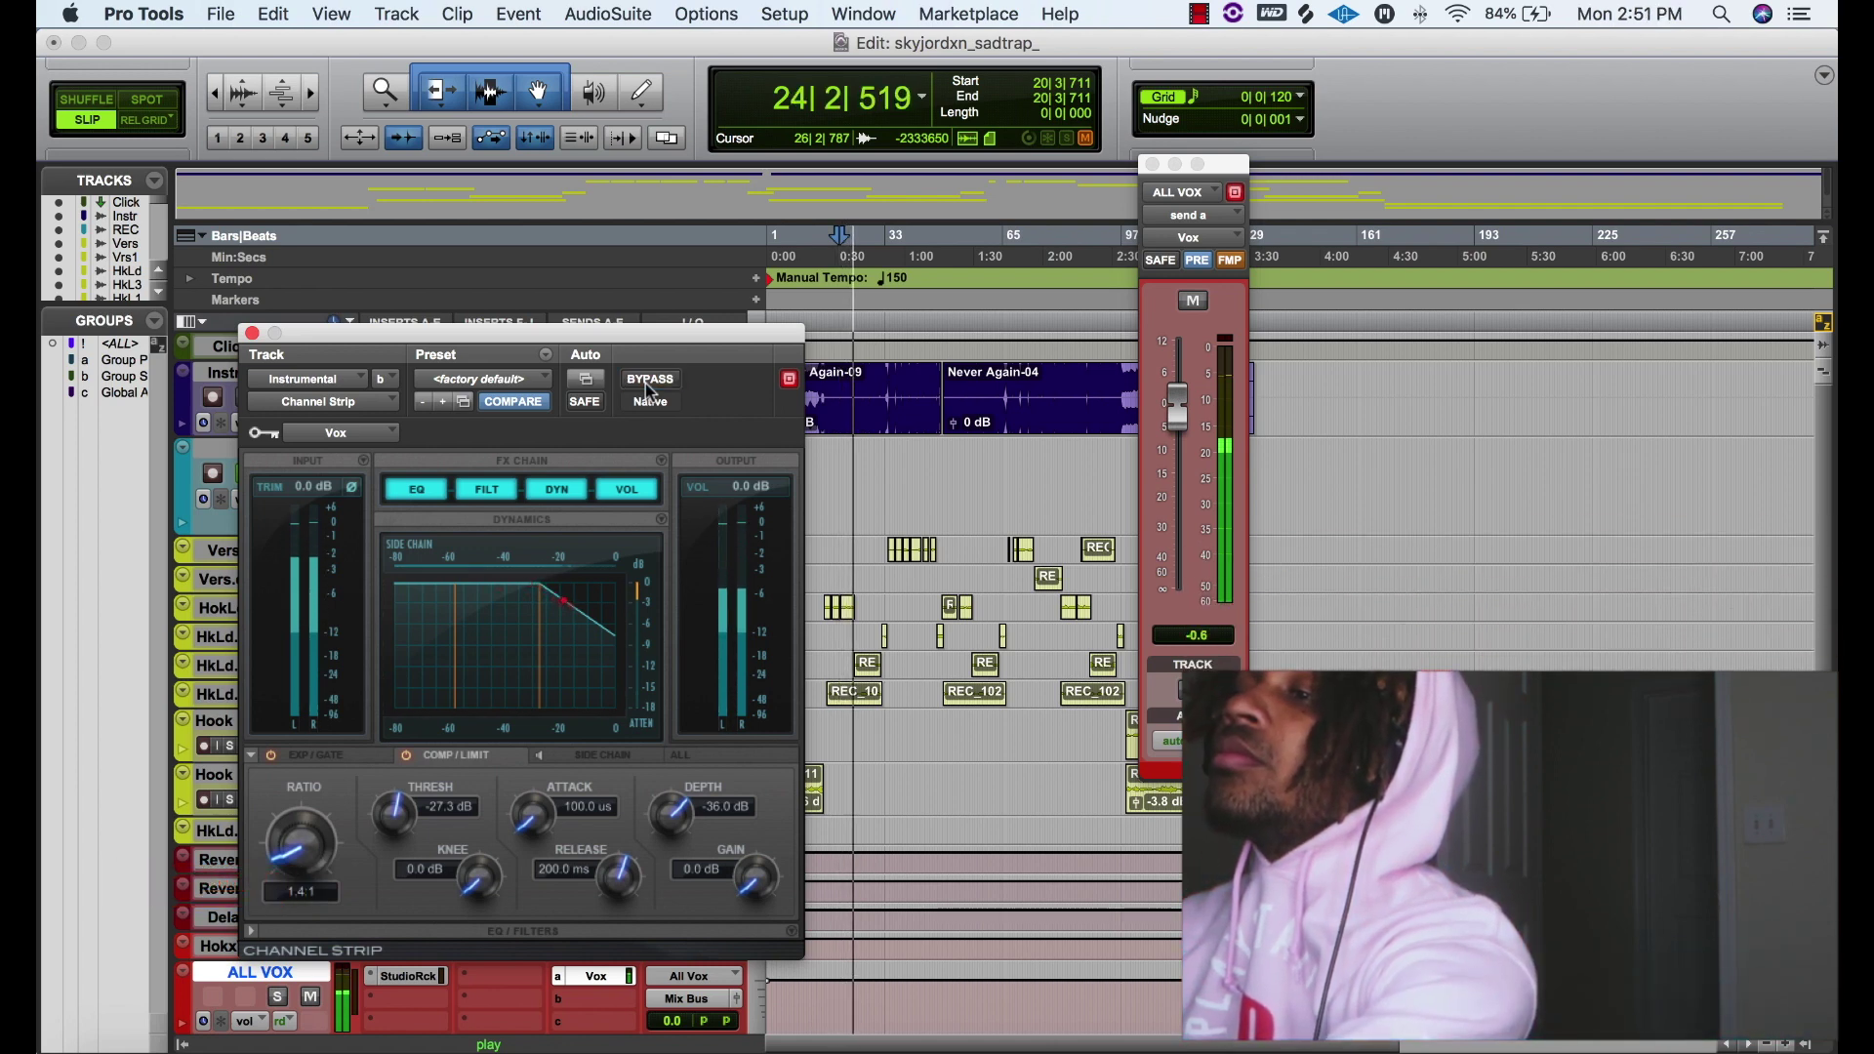
pyautogui.click(649, 379)
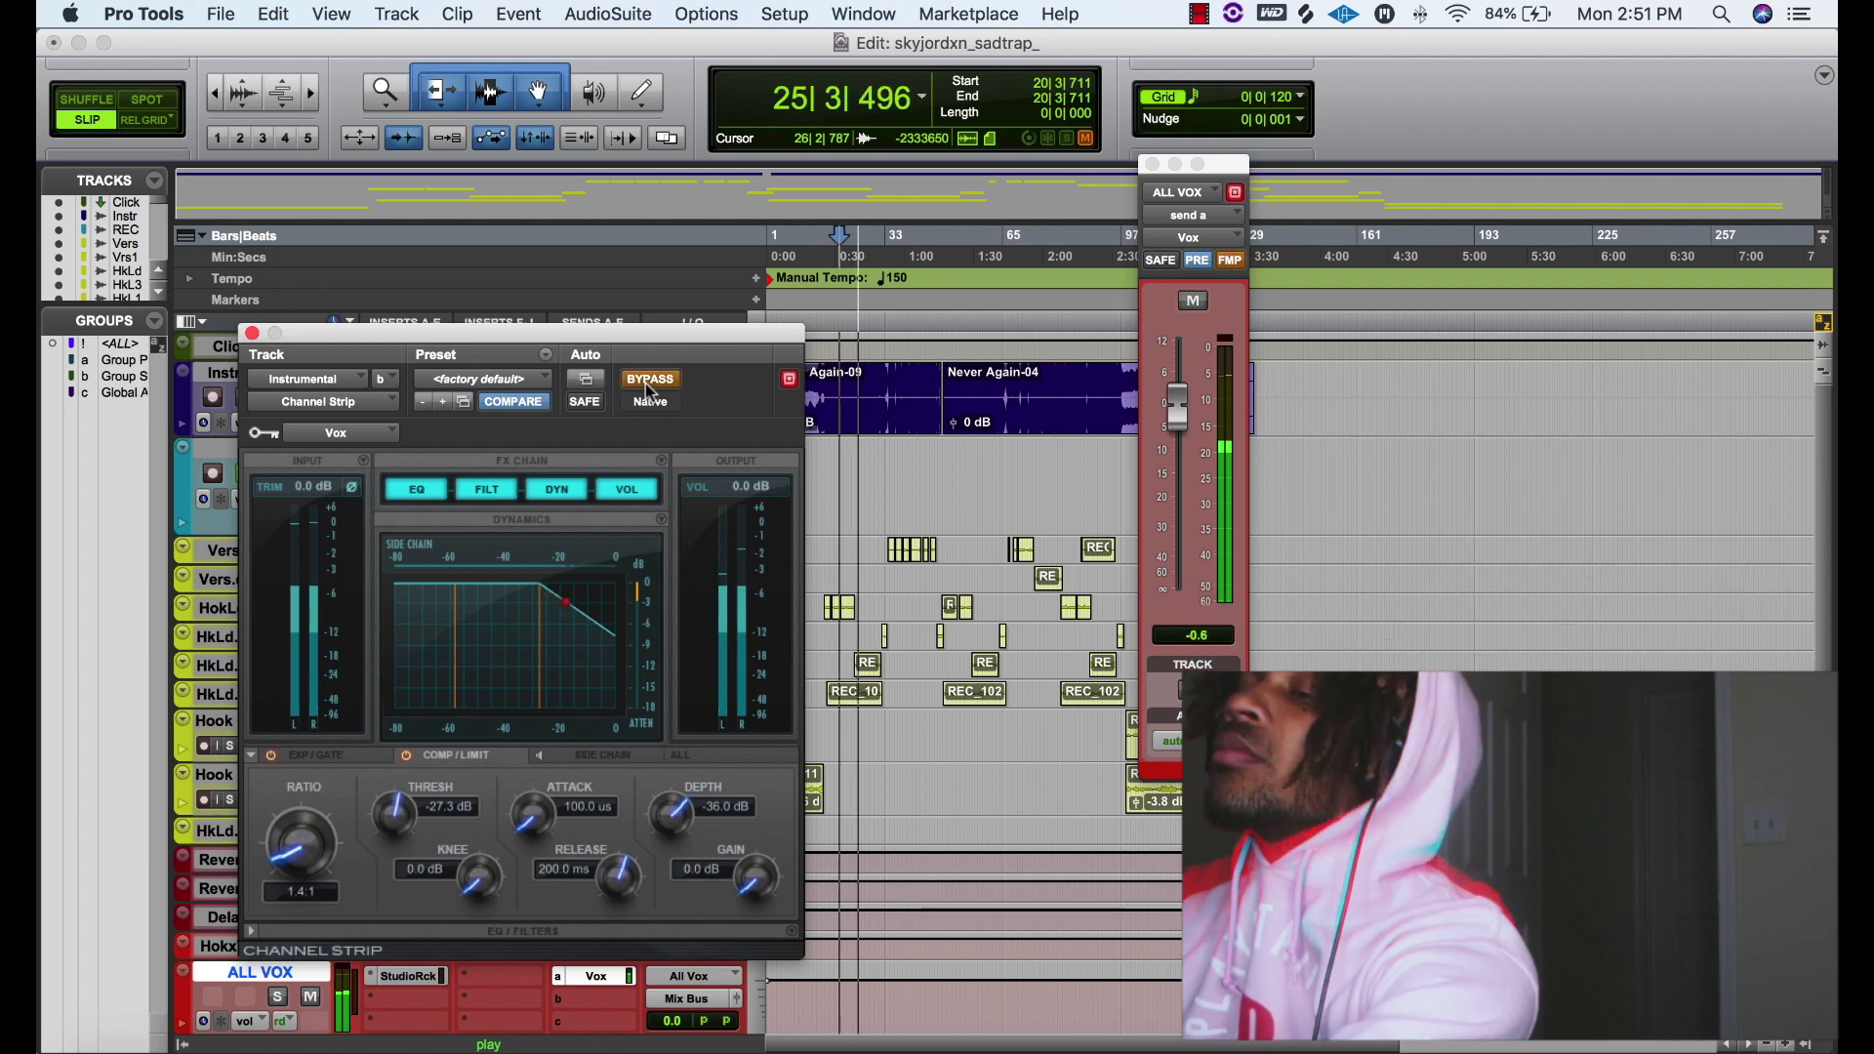
pyautogui.click(649, 380)
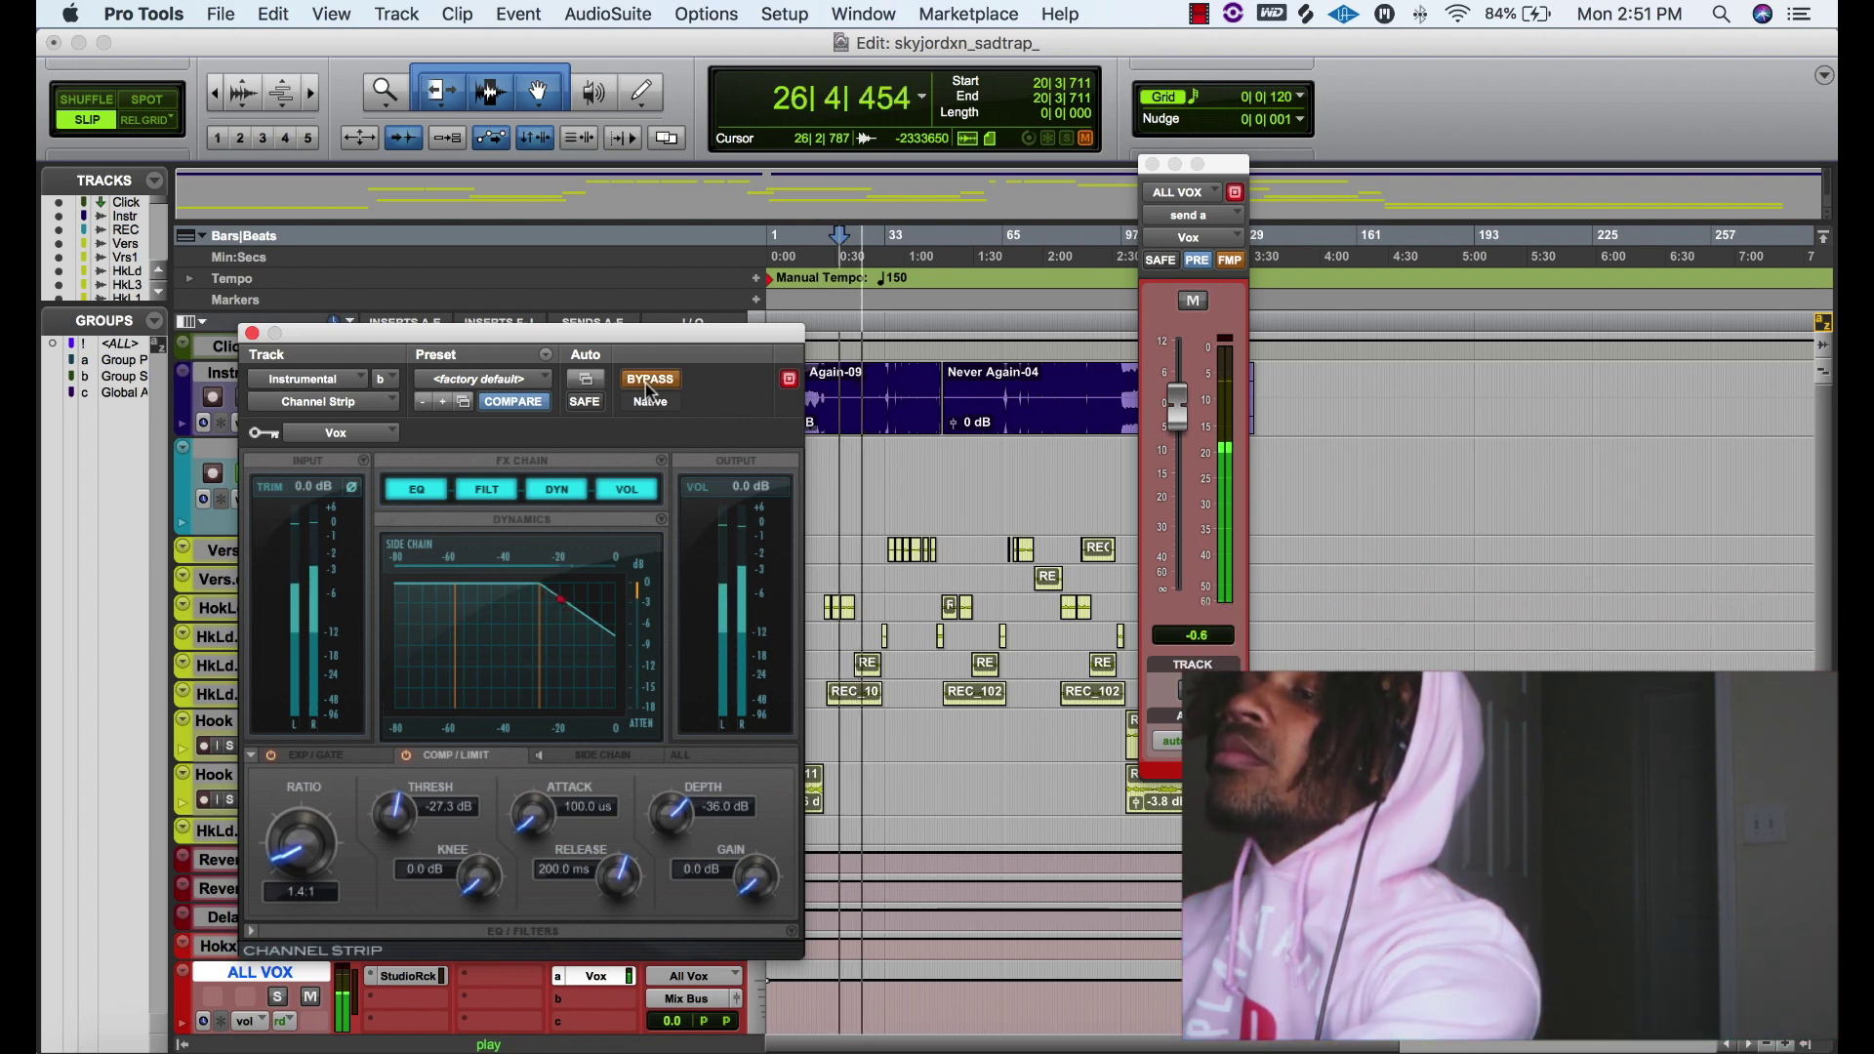
pyautogui.press('space')
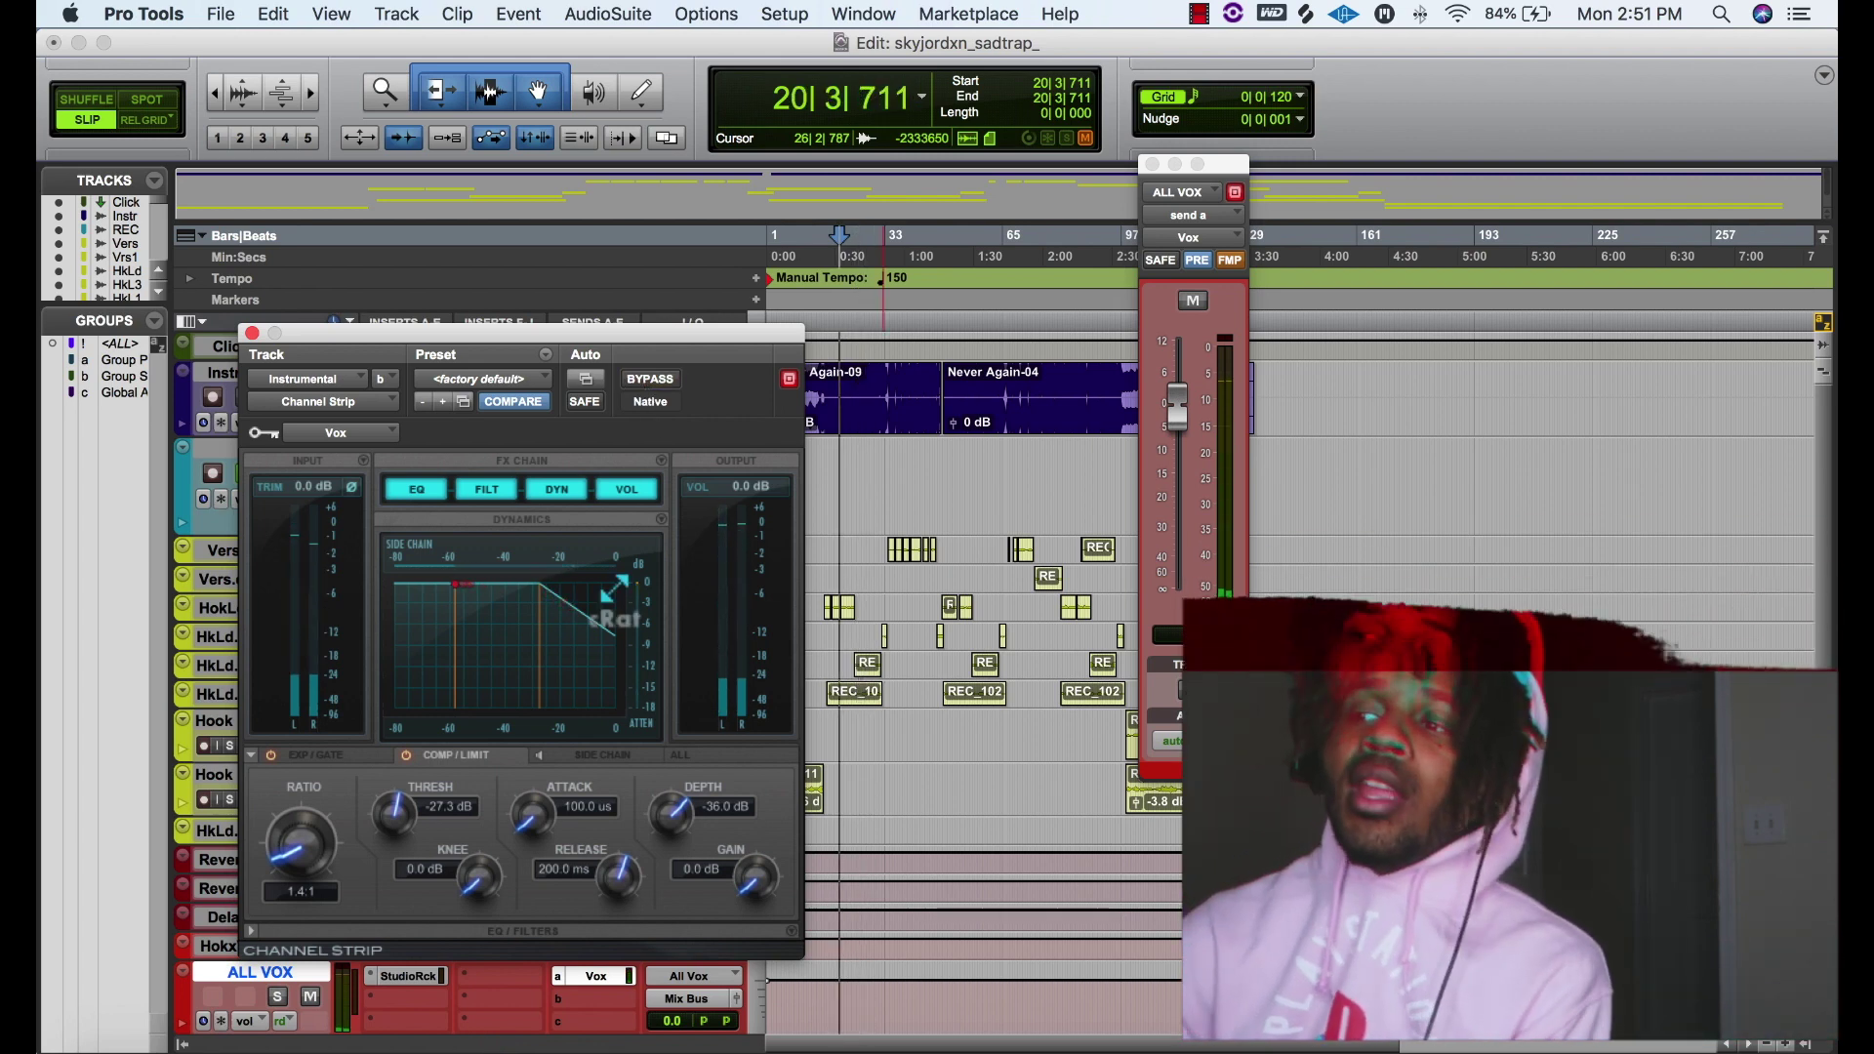
# Reposition the Channel Strip window and set its compressor threshold to -27.5 dB and ratio to 1.7:1
pyautogui.moveTo(547, 337); pyautogui.dragTo(630, 305)
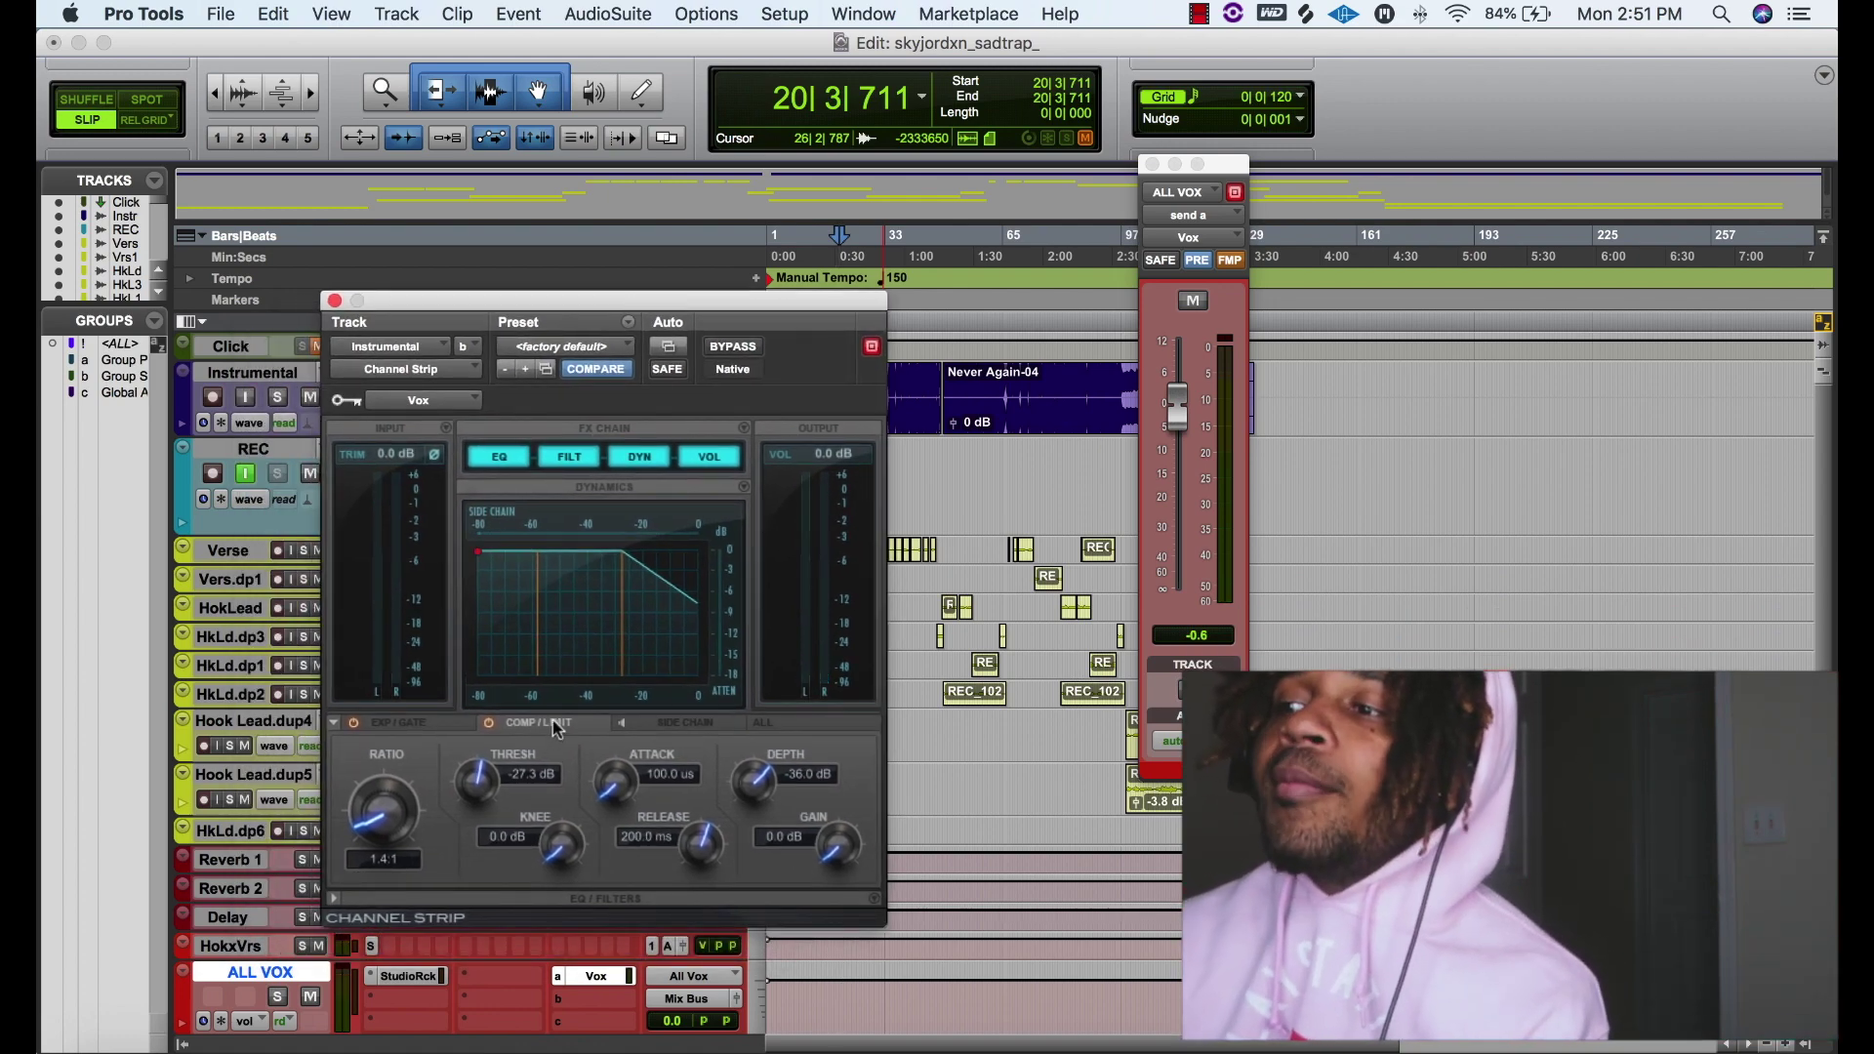
pyautogui.moveTo(478, 782); pyautogui.dragTo(480, 790)
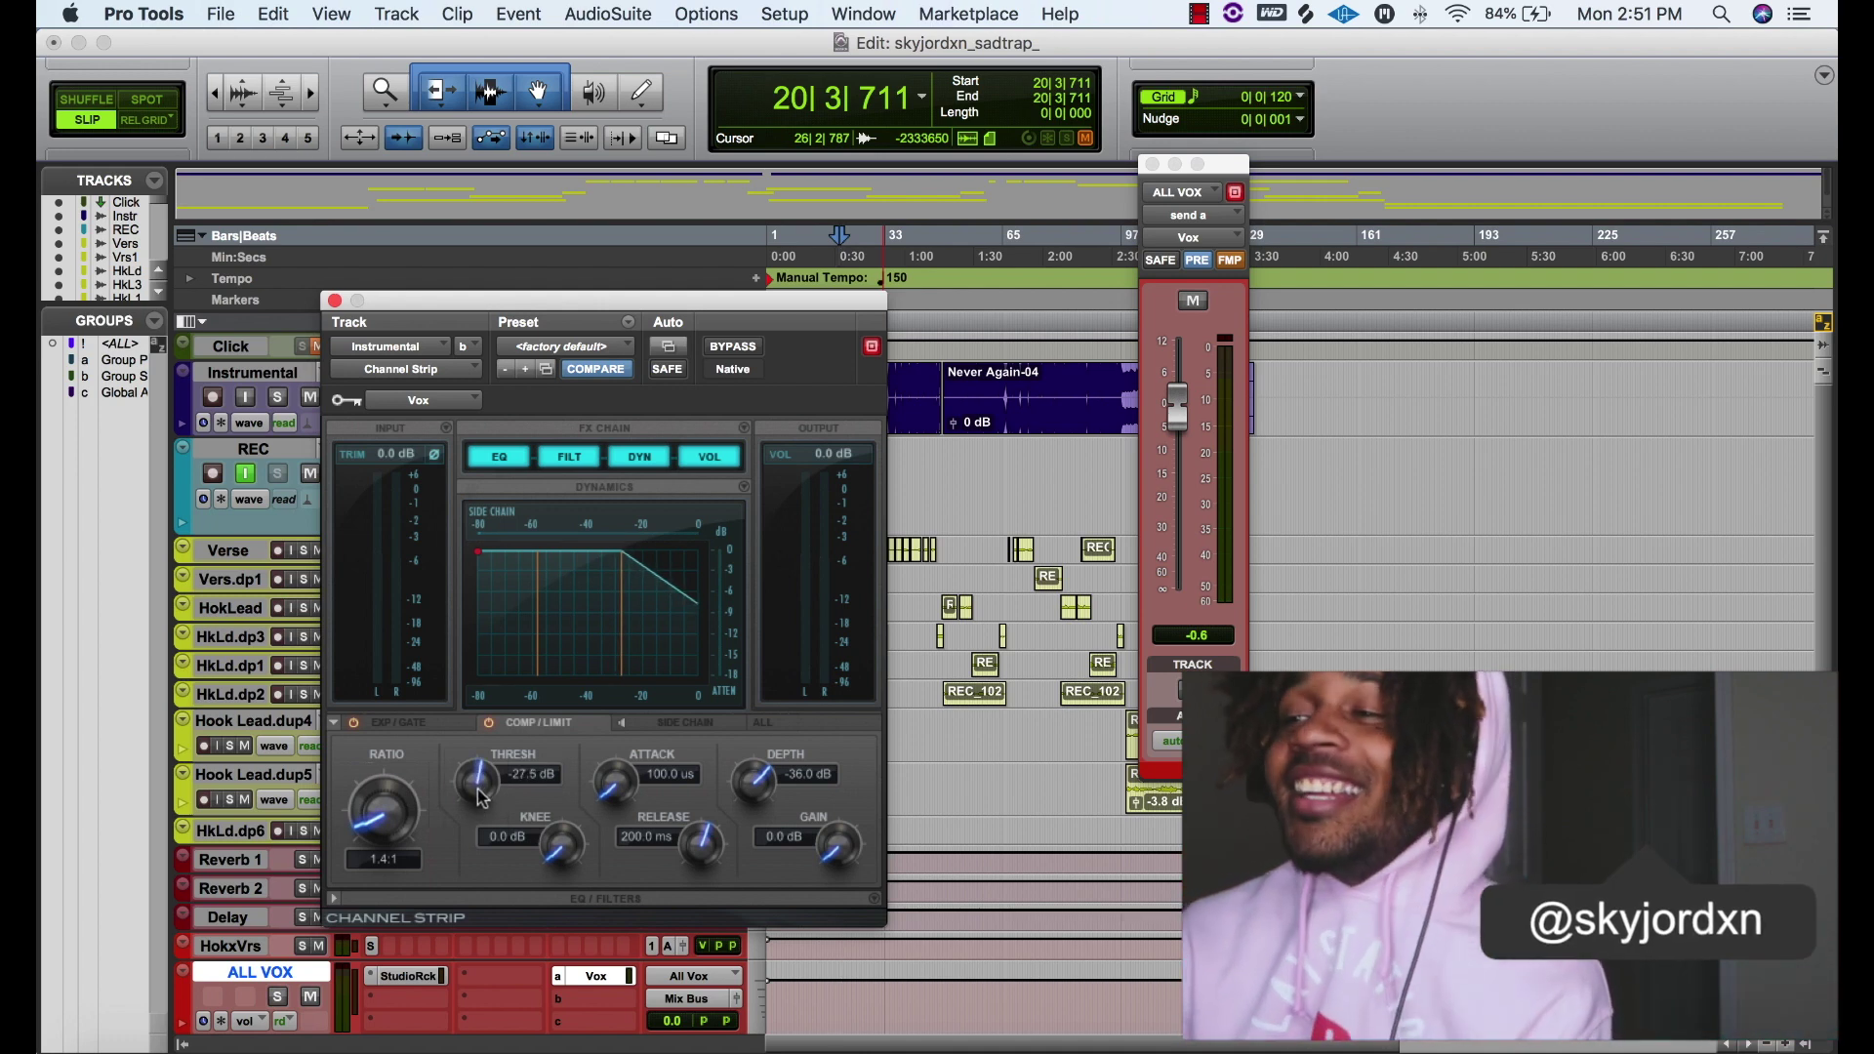
pyautogui.moveTo(388, 810); pyautogui.dragTo(394, 854)
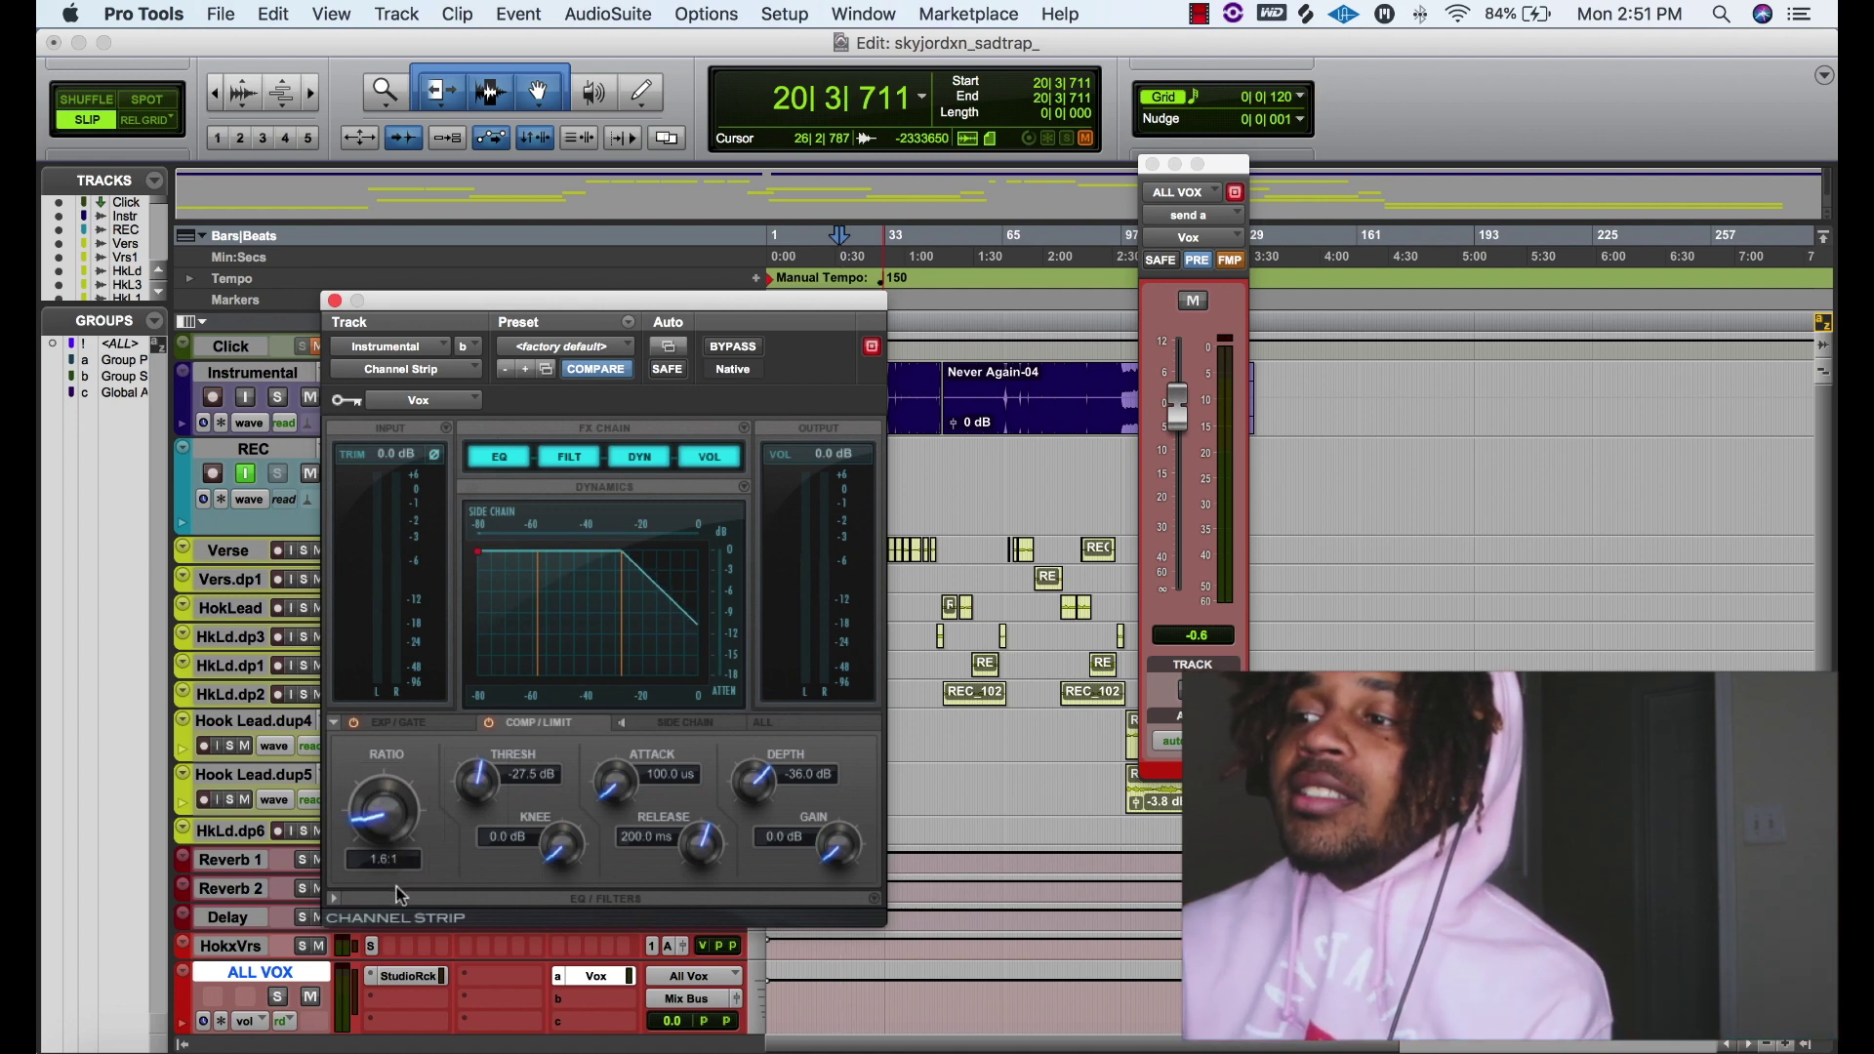
pyautogui.moveTo(393, 901)
pyautogui.mouseDown()
pyautogui.moveTo(393, 863)
pyautogui.moveTo(393, 880)
pyautogui.mouseUp()
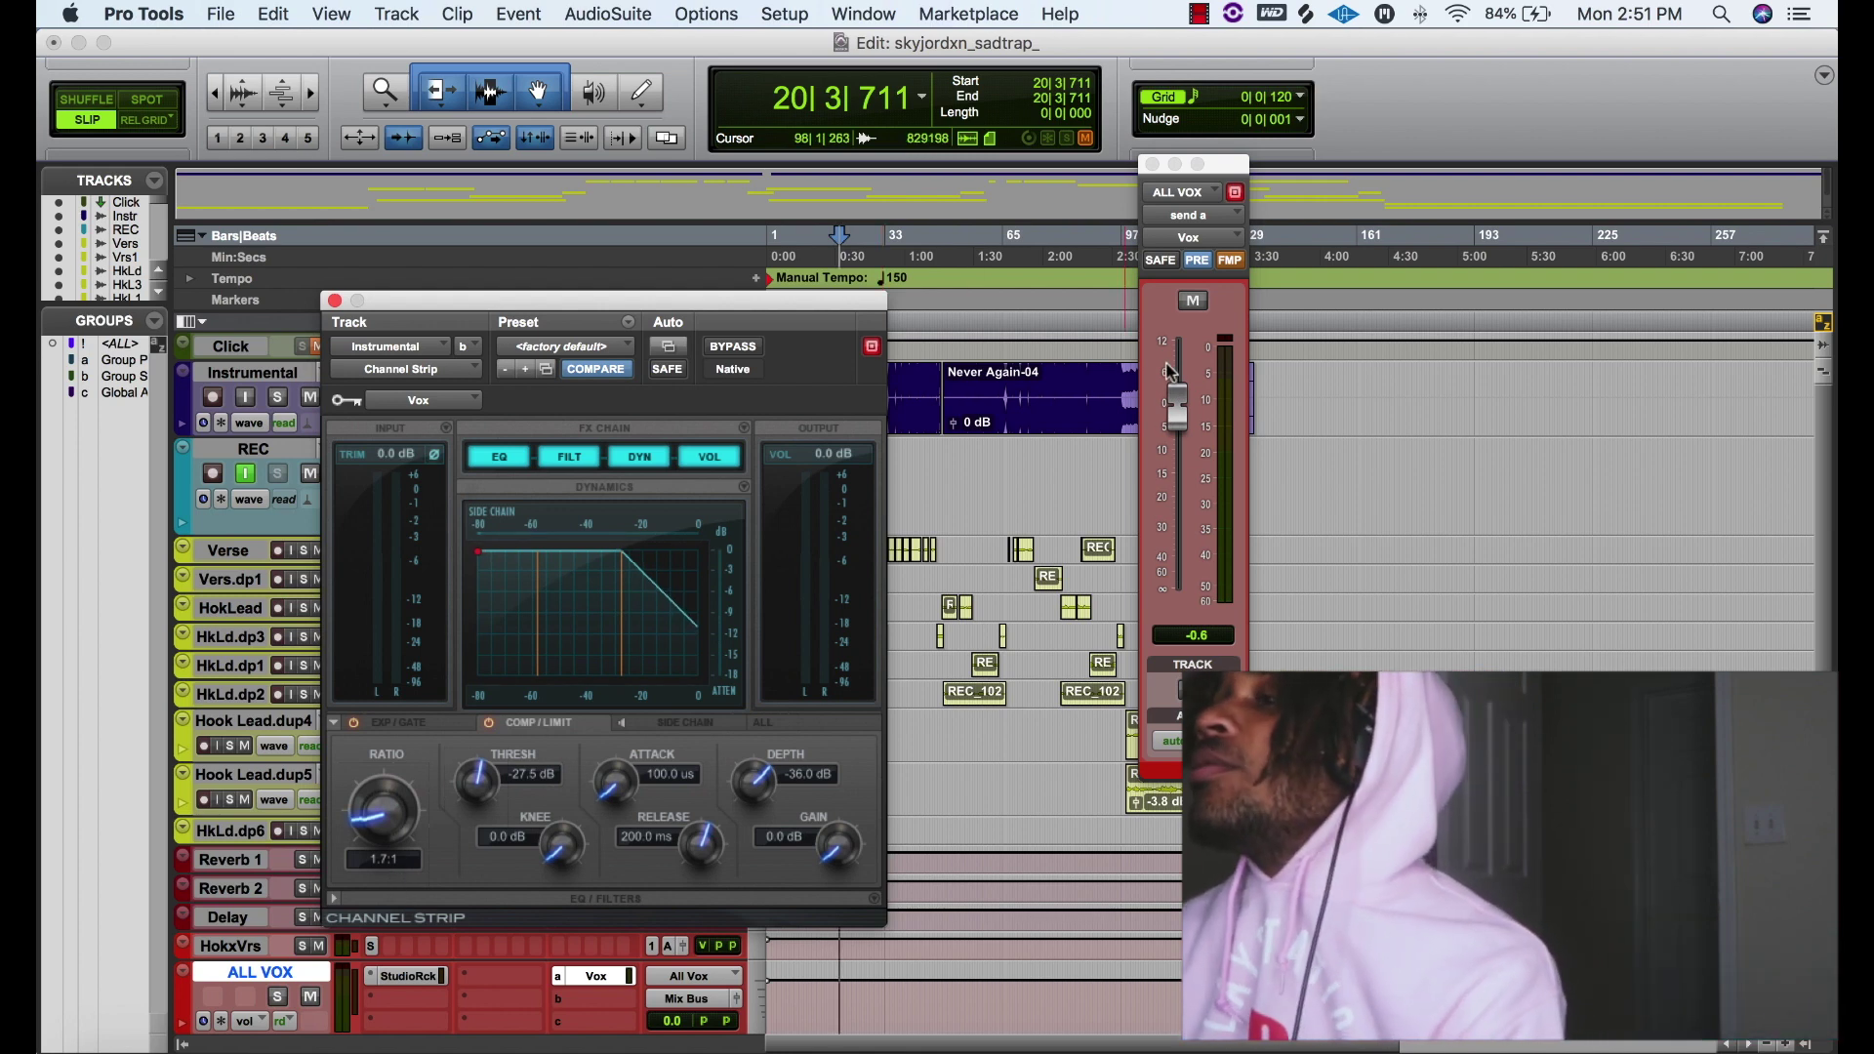
# Play the beat while lowering the ALL VOX send a level to -7.0 dB, and stop playback
pyautogui.press('space')
pyautogui.moveTo(1179, 430)
pyautogui.mouseDown()
pyautogui.moveTo(1181, 586)
pyautogui.moveTo(1202, 325)
pyautogui.moveTo(1205, 456)
pyautogui.moveTo(1185, 444)
pyautogui.mouseUp()
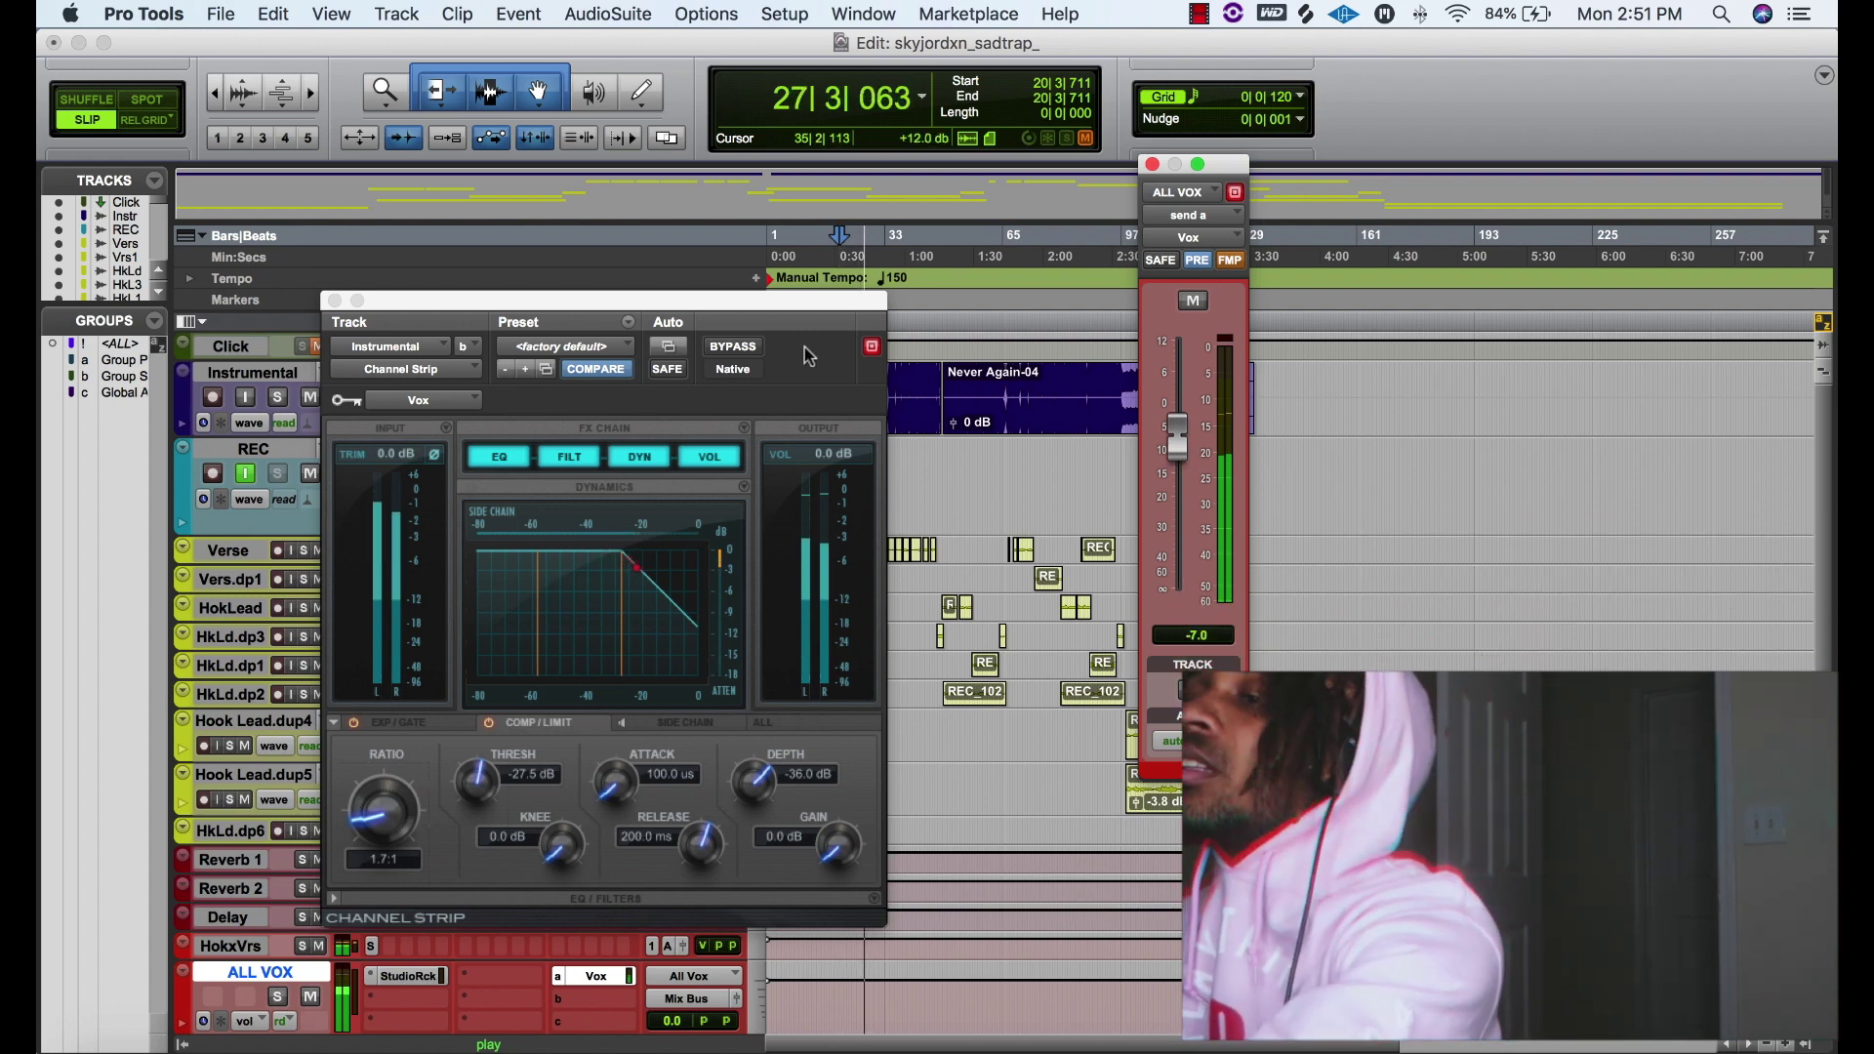
pyautogui.press('space')
# Examine the Channel Strip's side-chain source options and its key input choices, keeping Key and the Vox bus selected
pyautogui.click(671, 722)
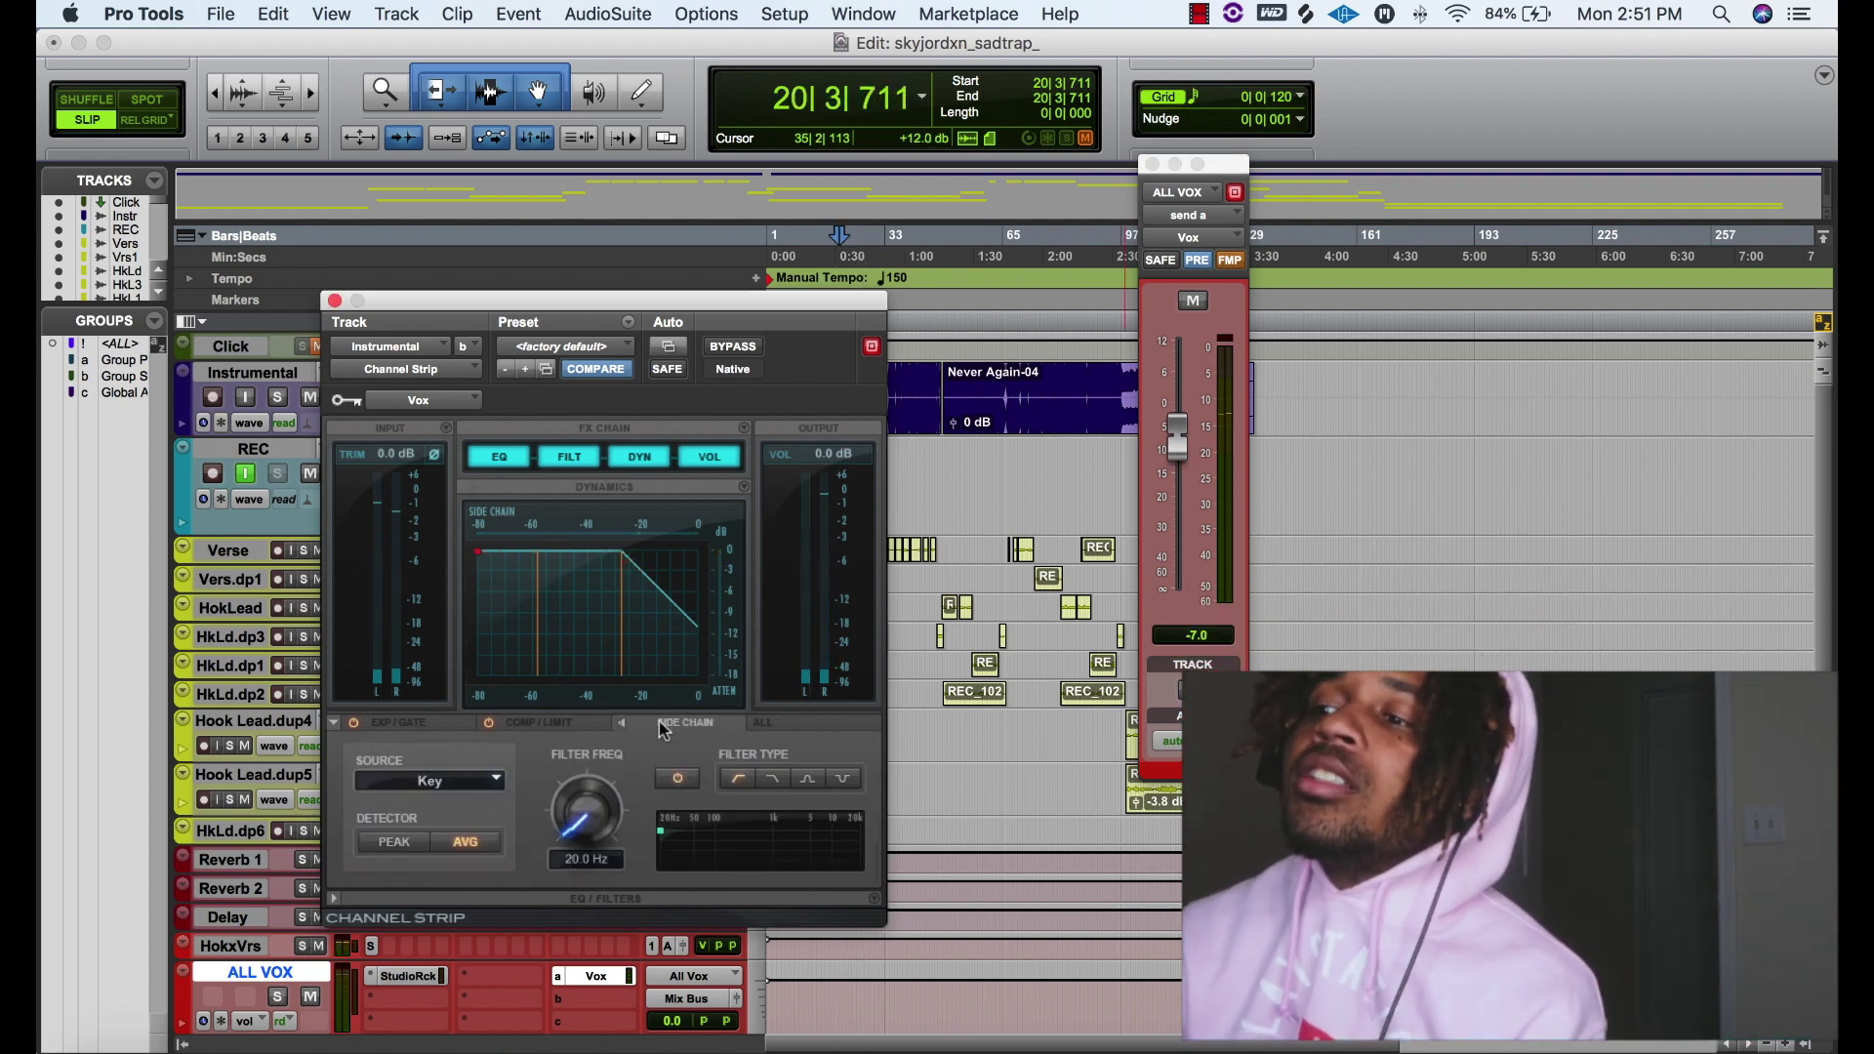
pyautogui.click(410, 784)
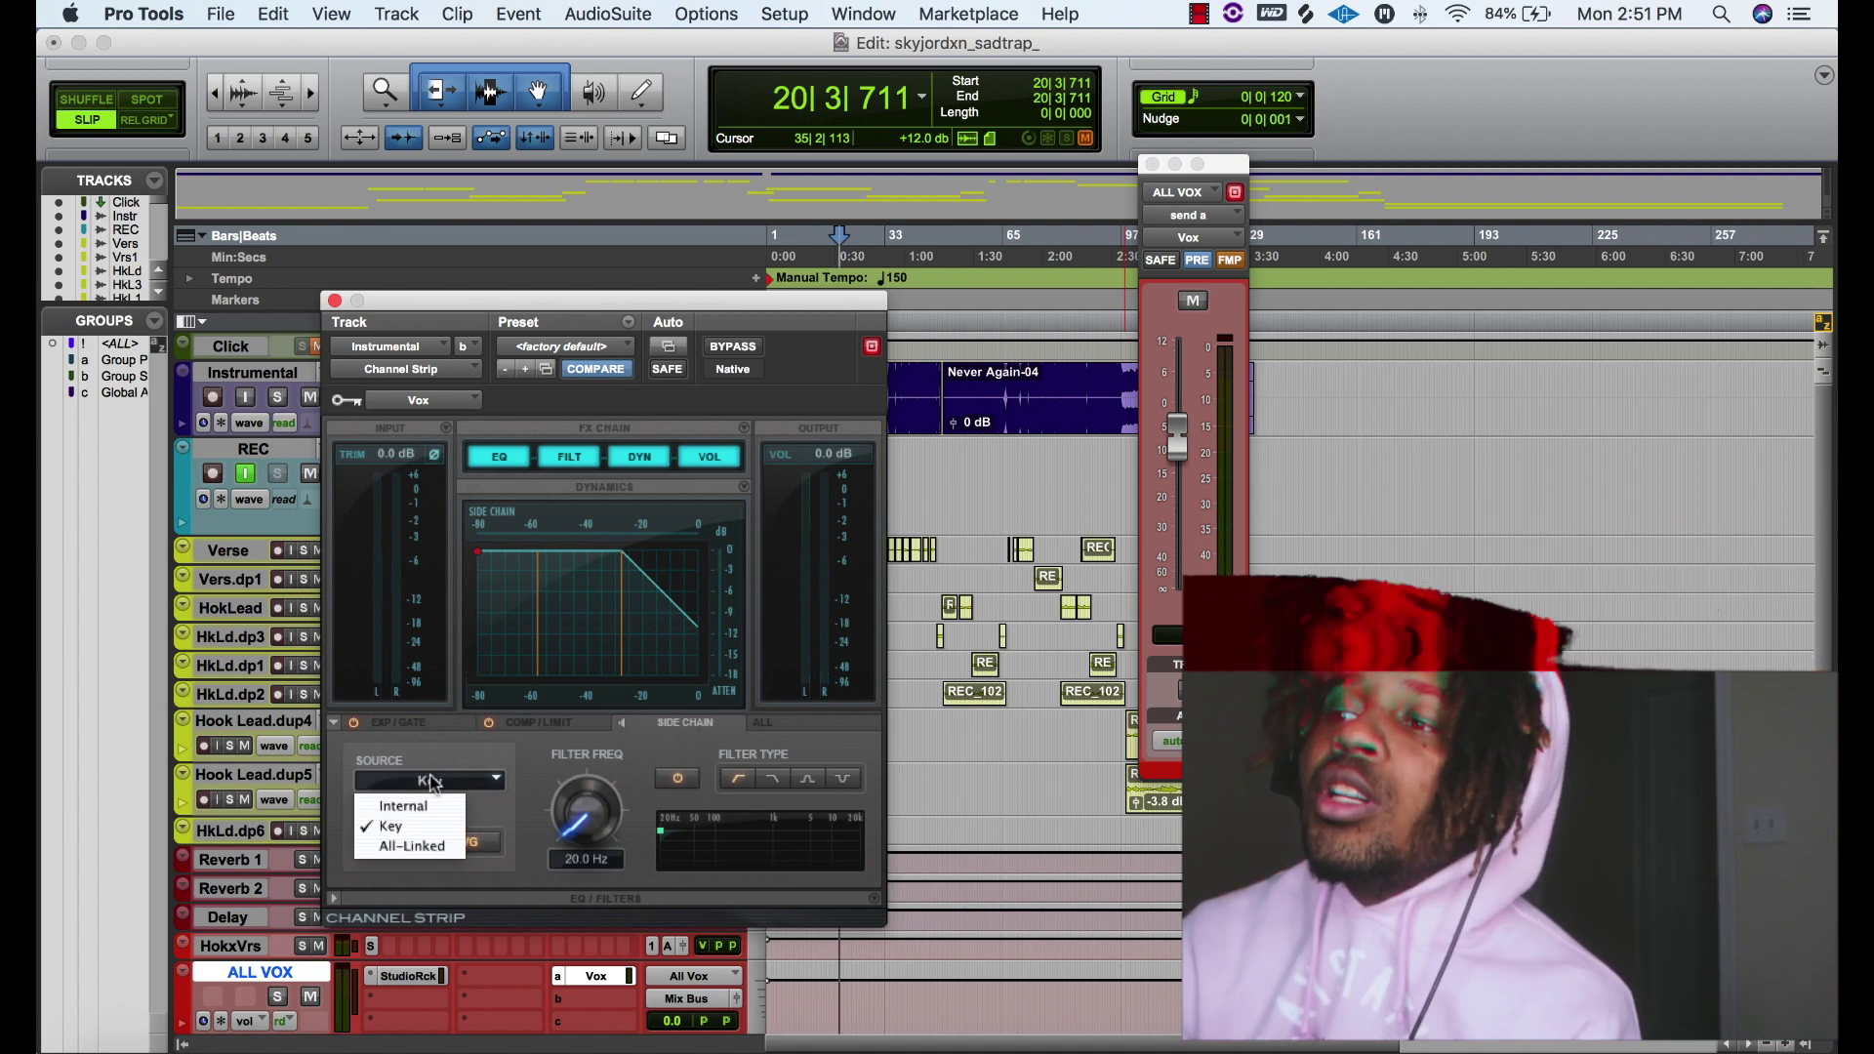
pyautogui.click(402, 807)
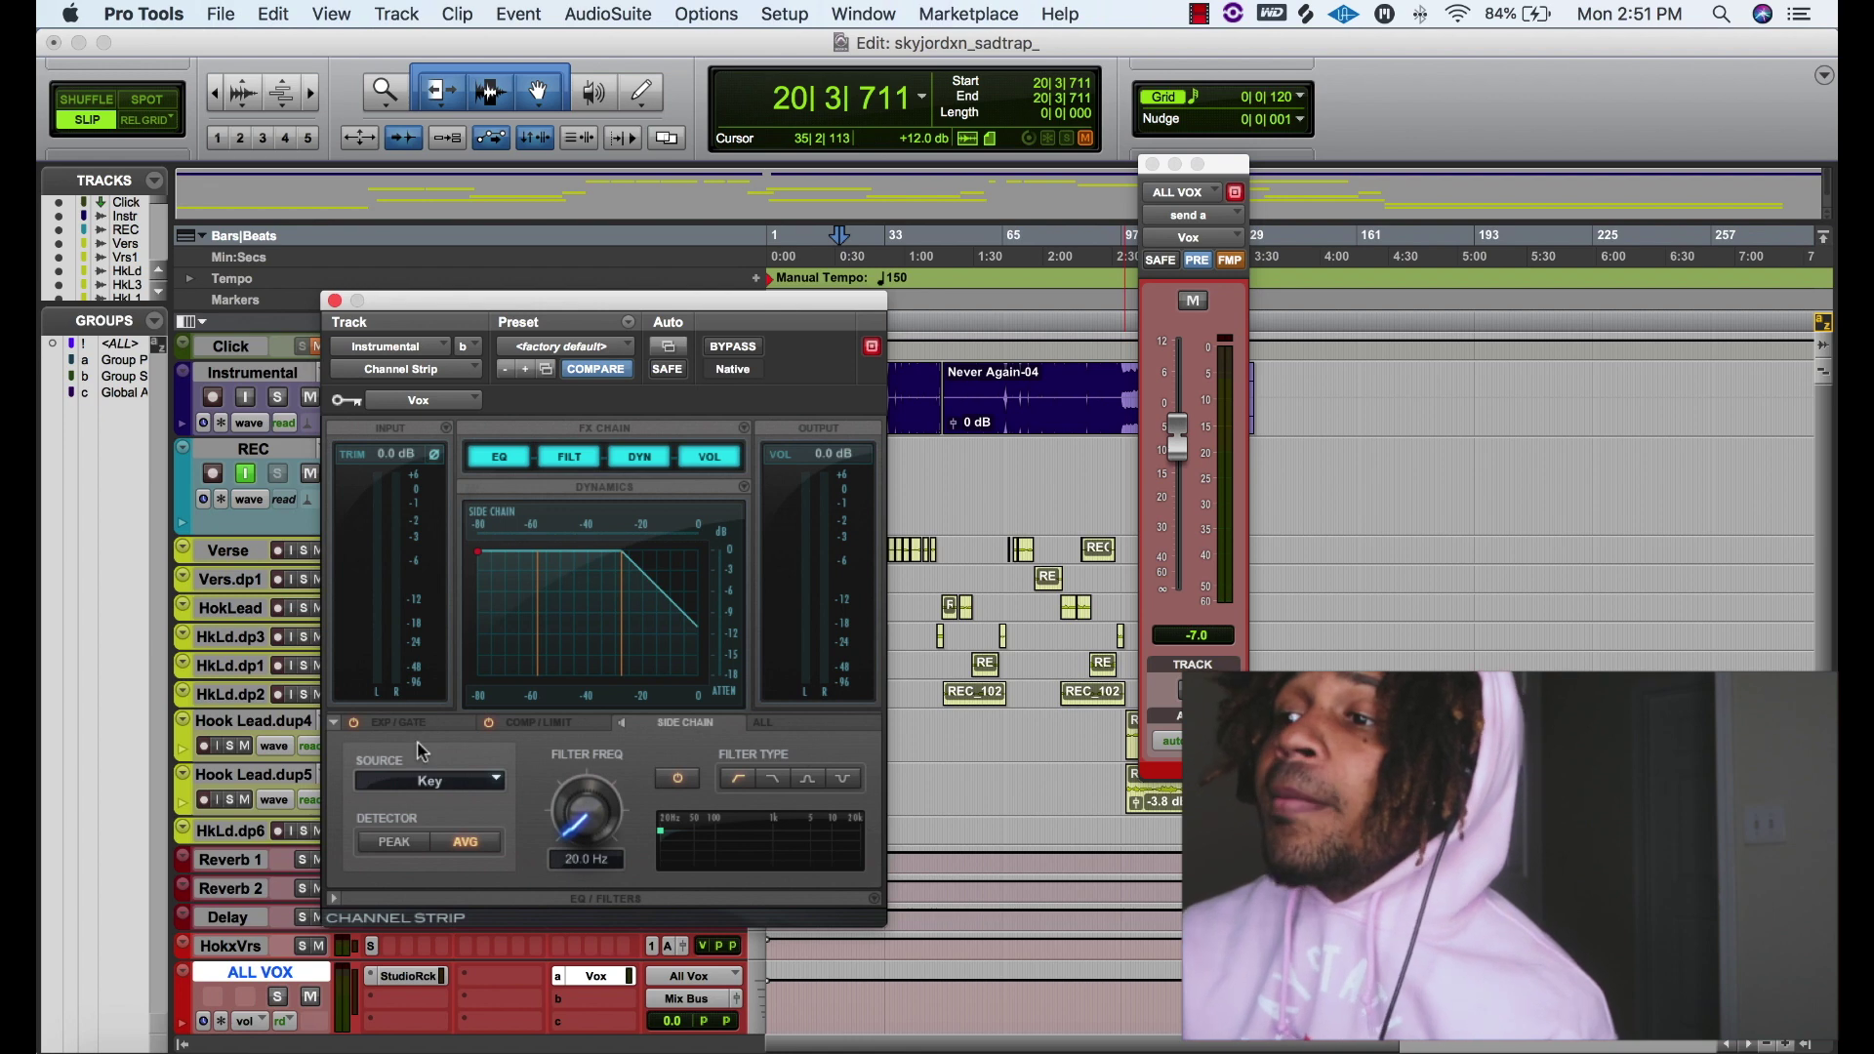
pyautogui.click(430, 782)
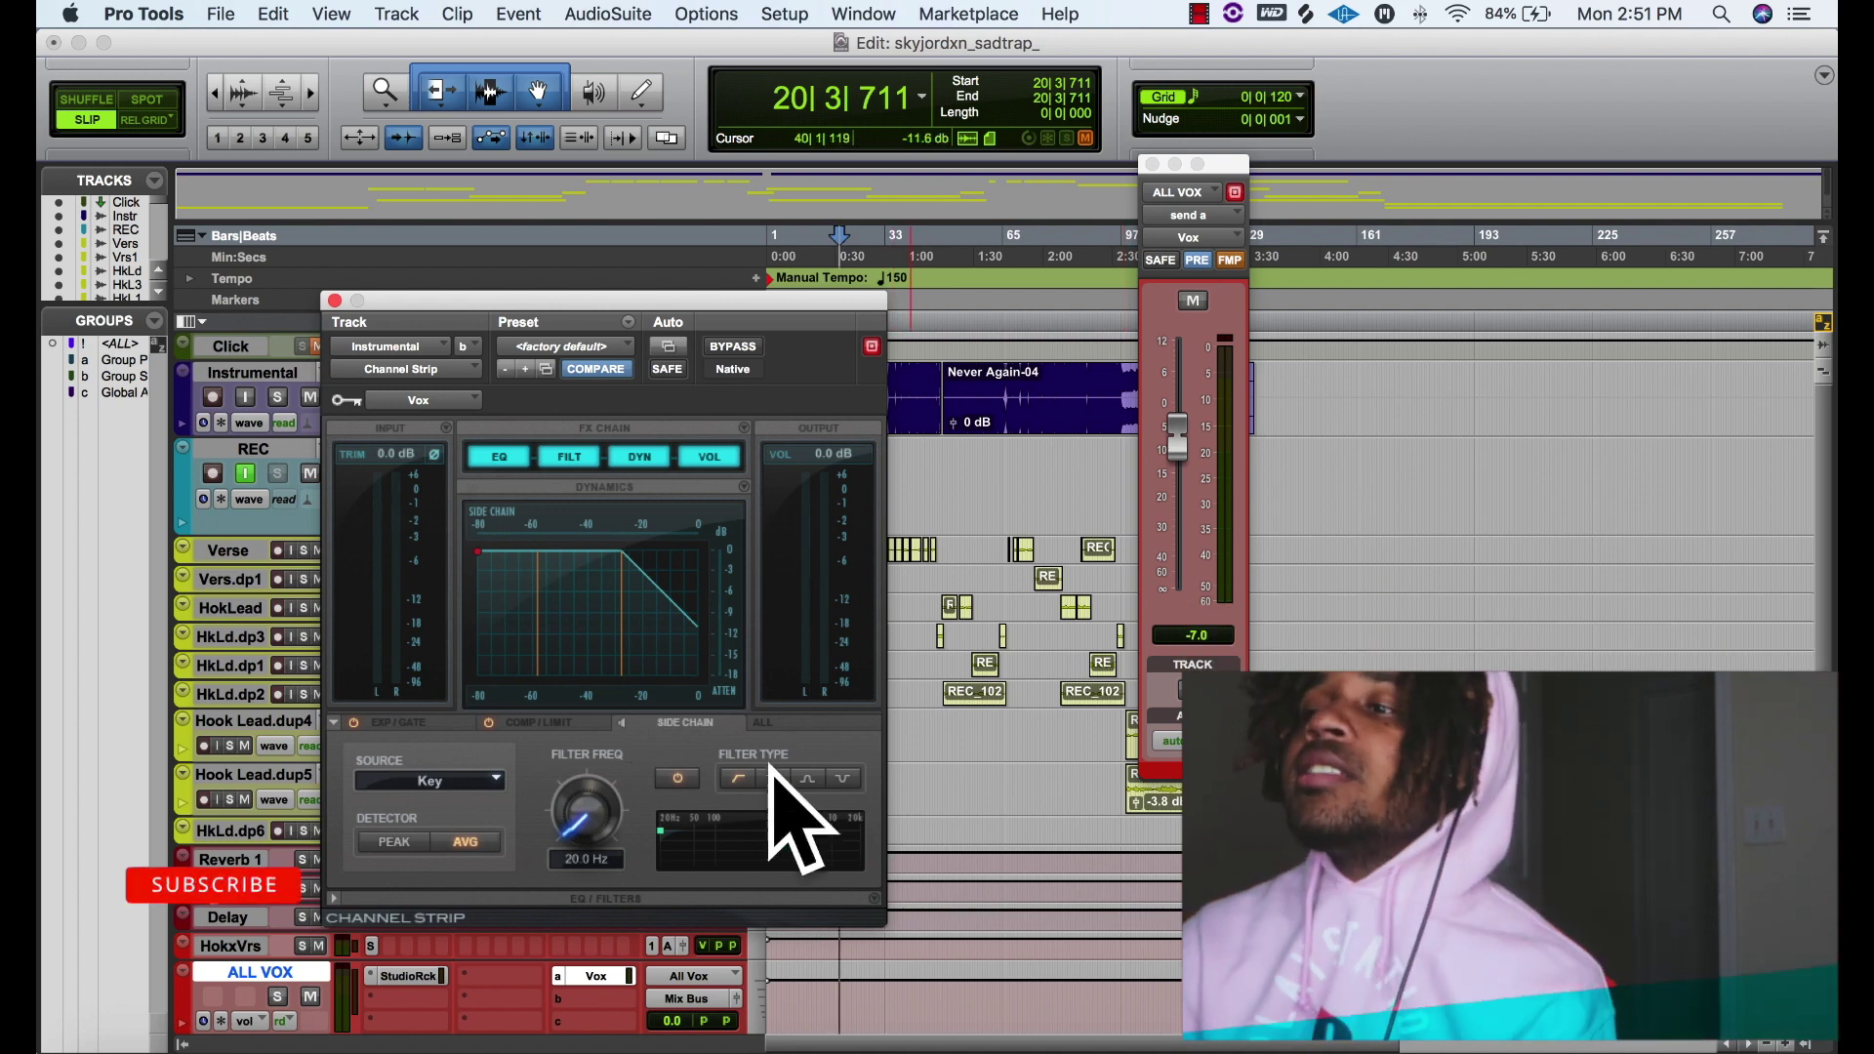
pyautogui.click(420, 401)
pyautogui.moveTo(427, 402)
pyautogui.moveTo(610, 408)
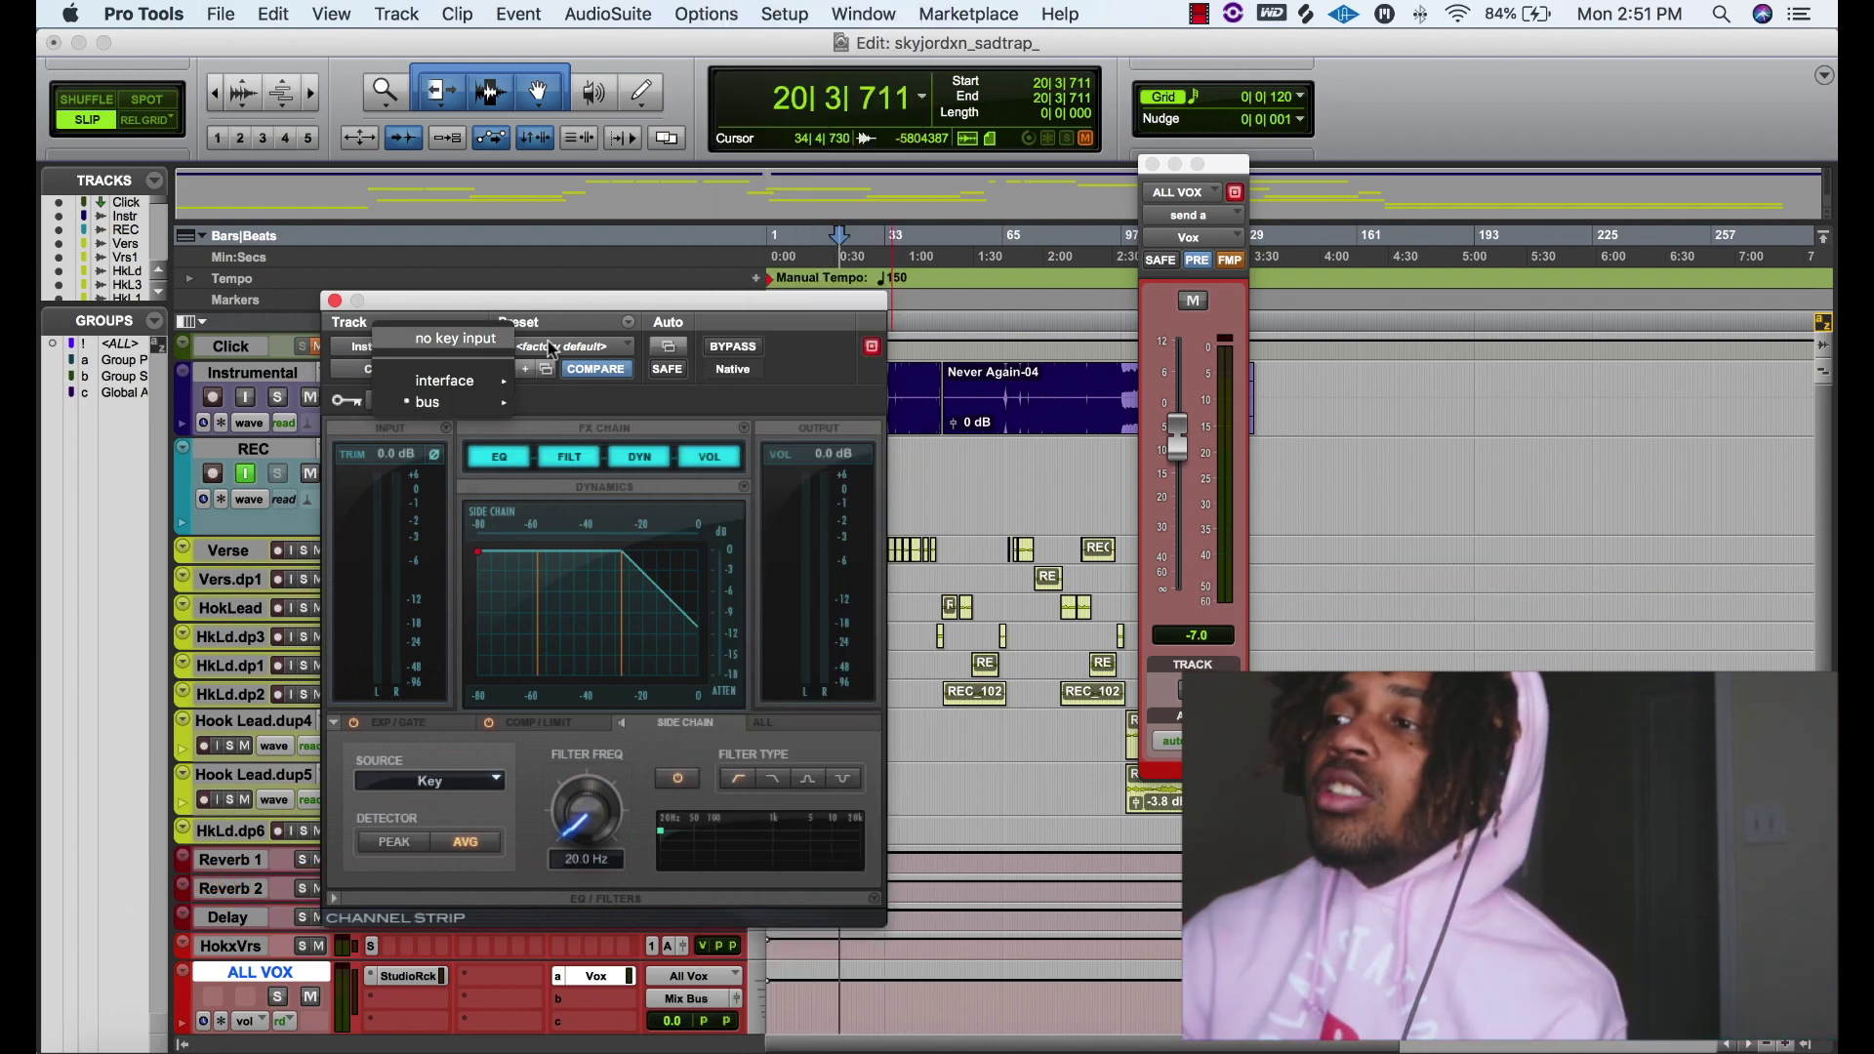
pyautogui.click(800, 308)
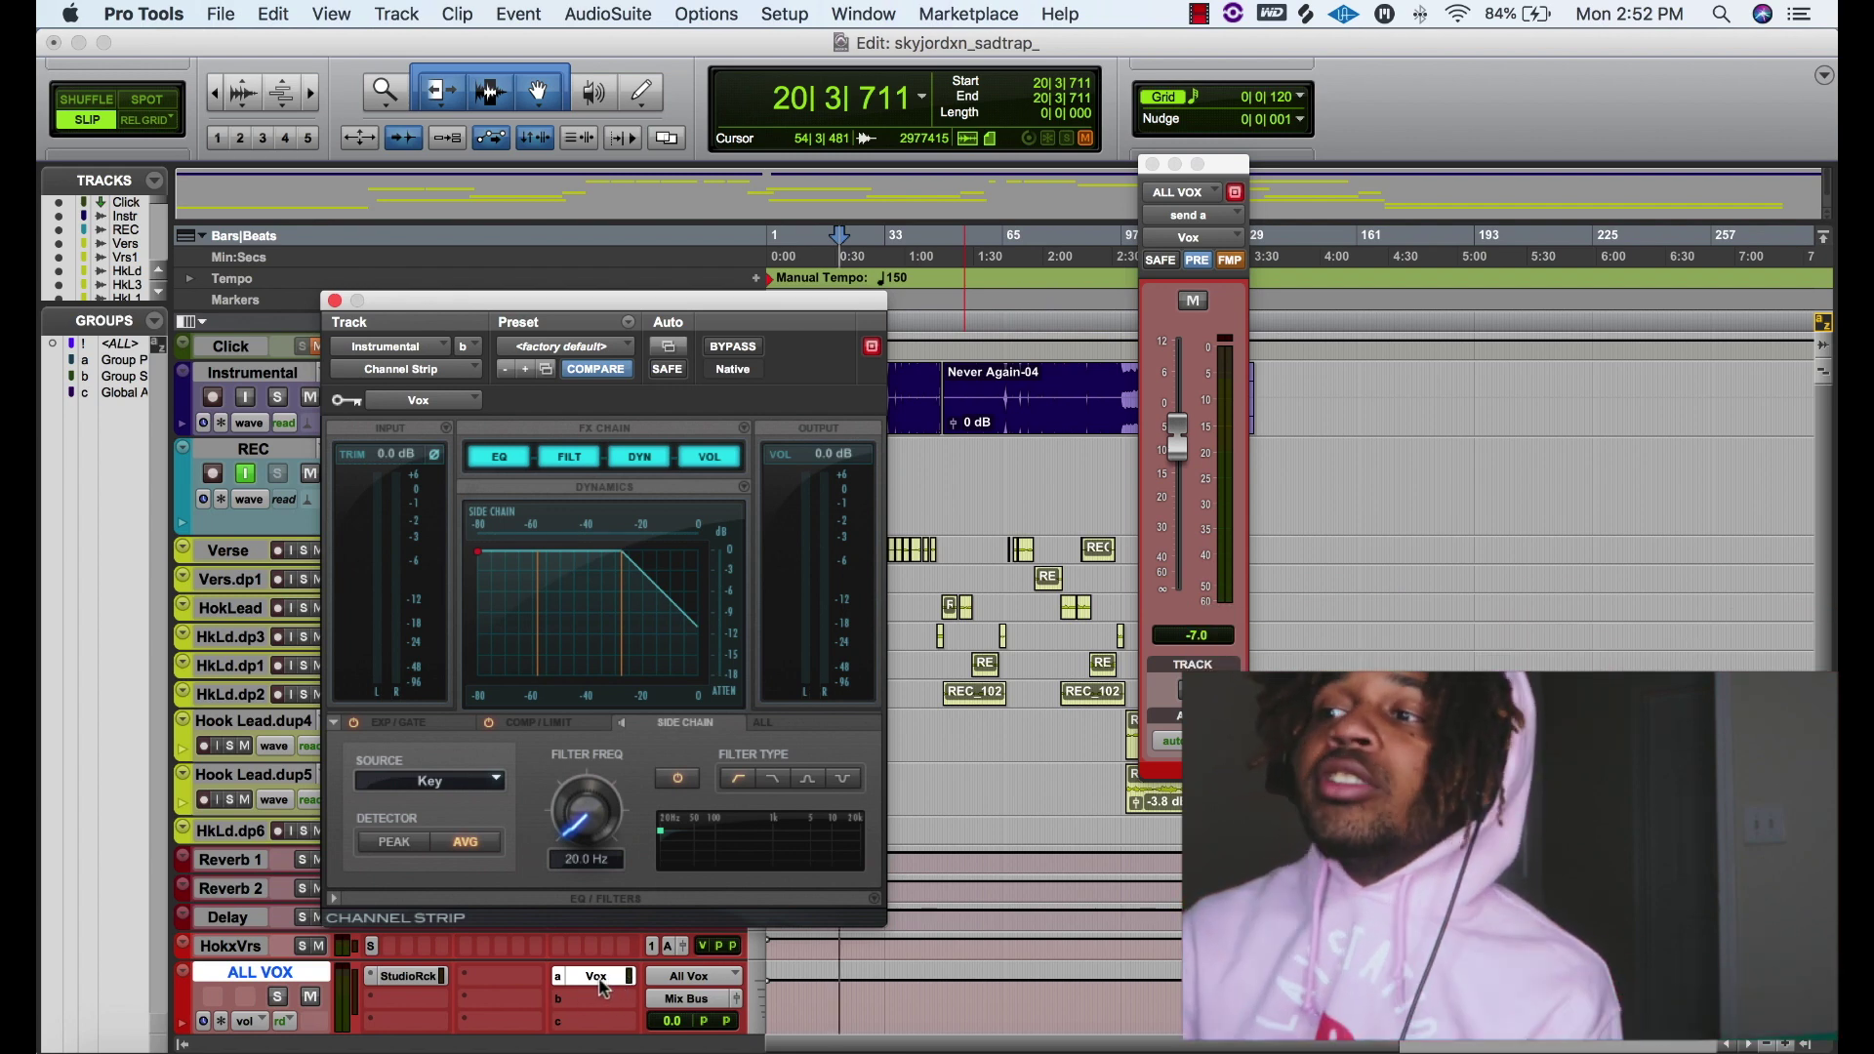
# Try an ALL VOX send level of -8.6 dB and a compressor threshold of -24.1 dB
pyautogui.moveTo(1177, 434); pyautogui.dragTo(1183, 356)
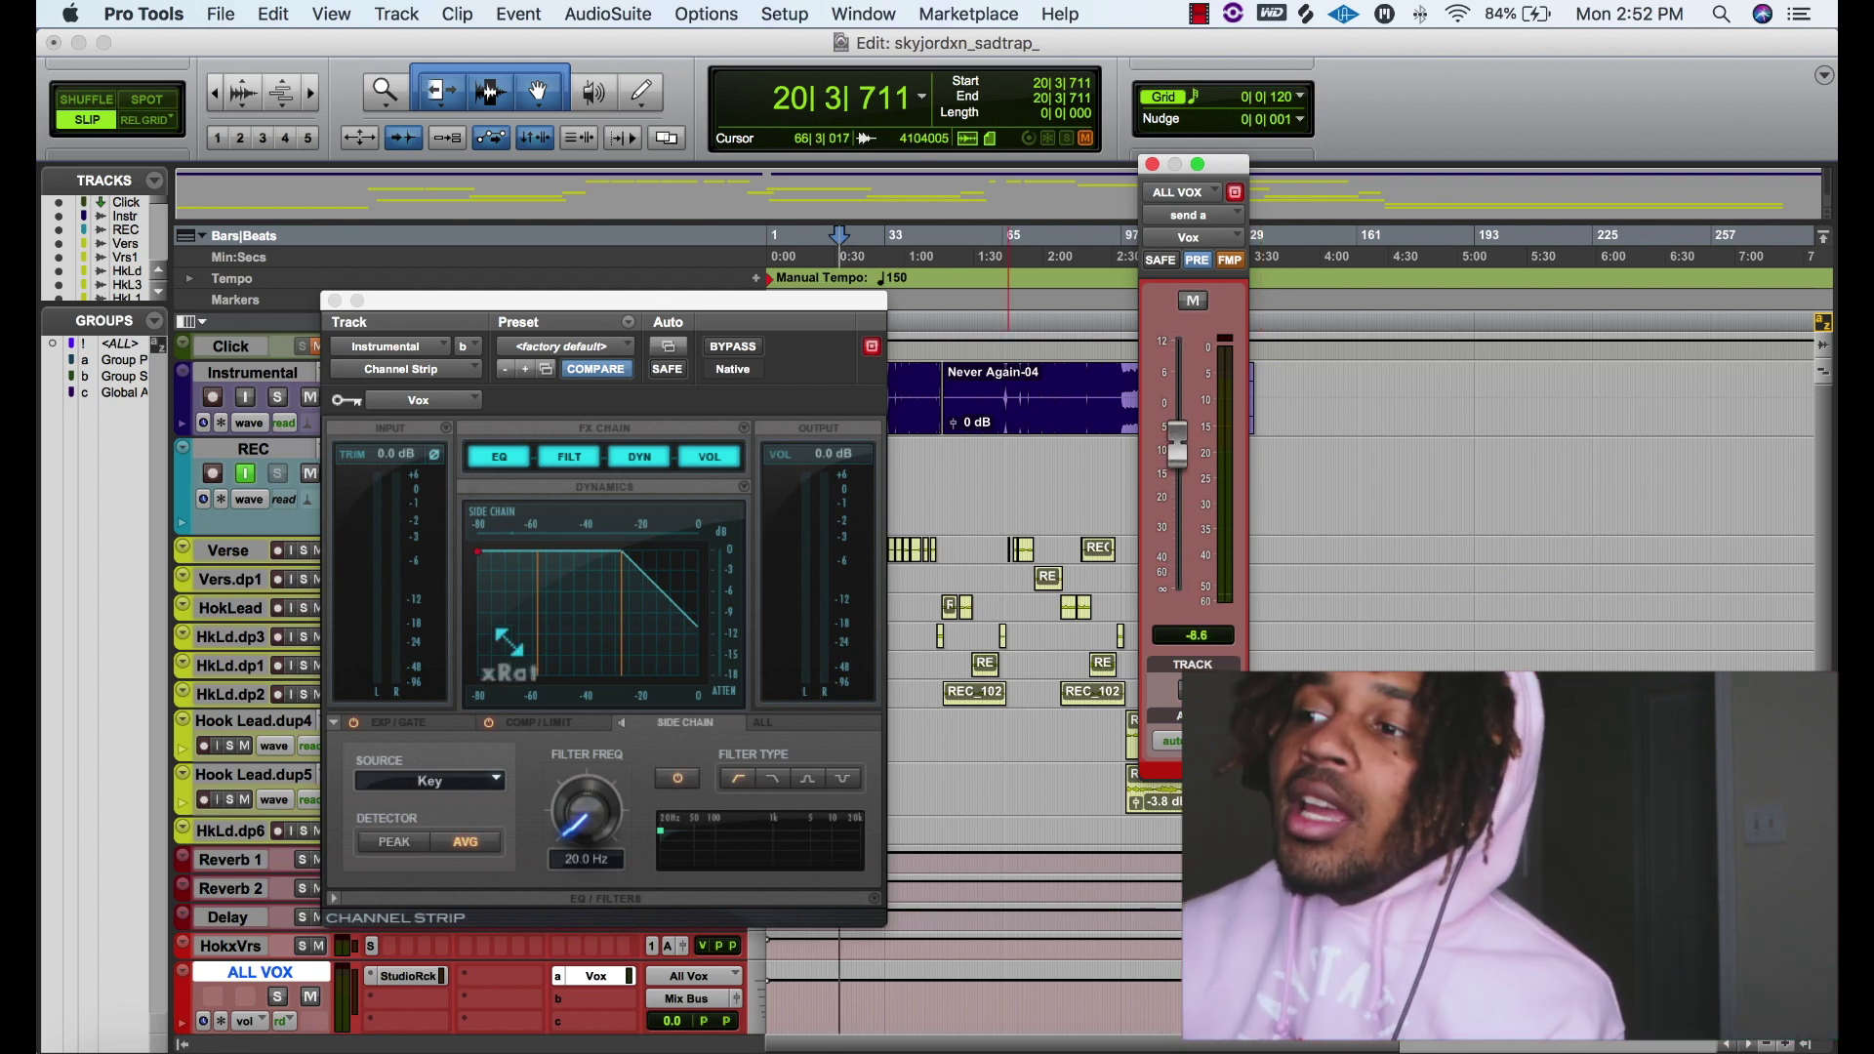
pyautogui.click(538, 722)
pyautogui.moveTo(495, 769)
pyautogui.mouseDown()
pyautogui.moveTo(483, 812)
pyautogui.moveTo(494, 766)
pyautogui.mouseUp()
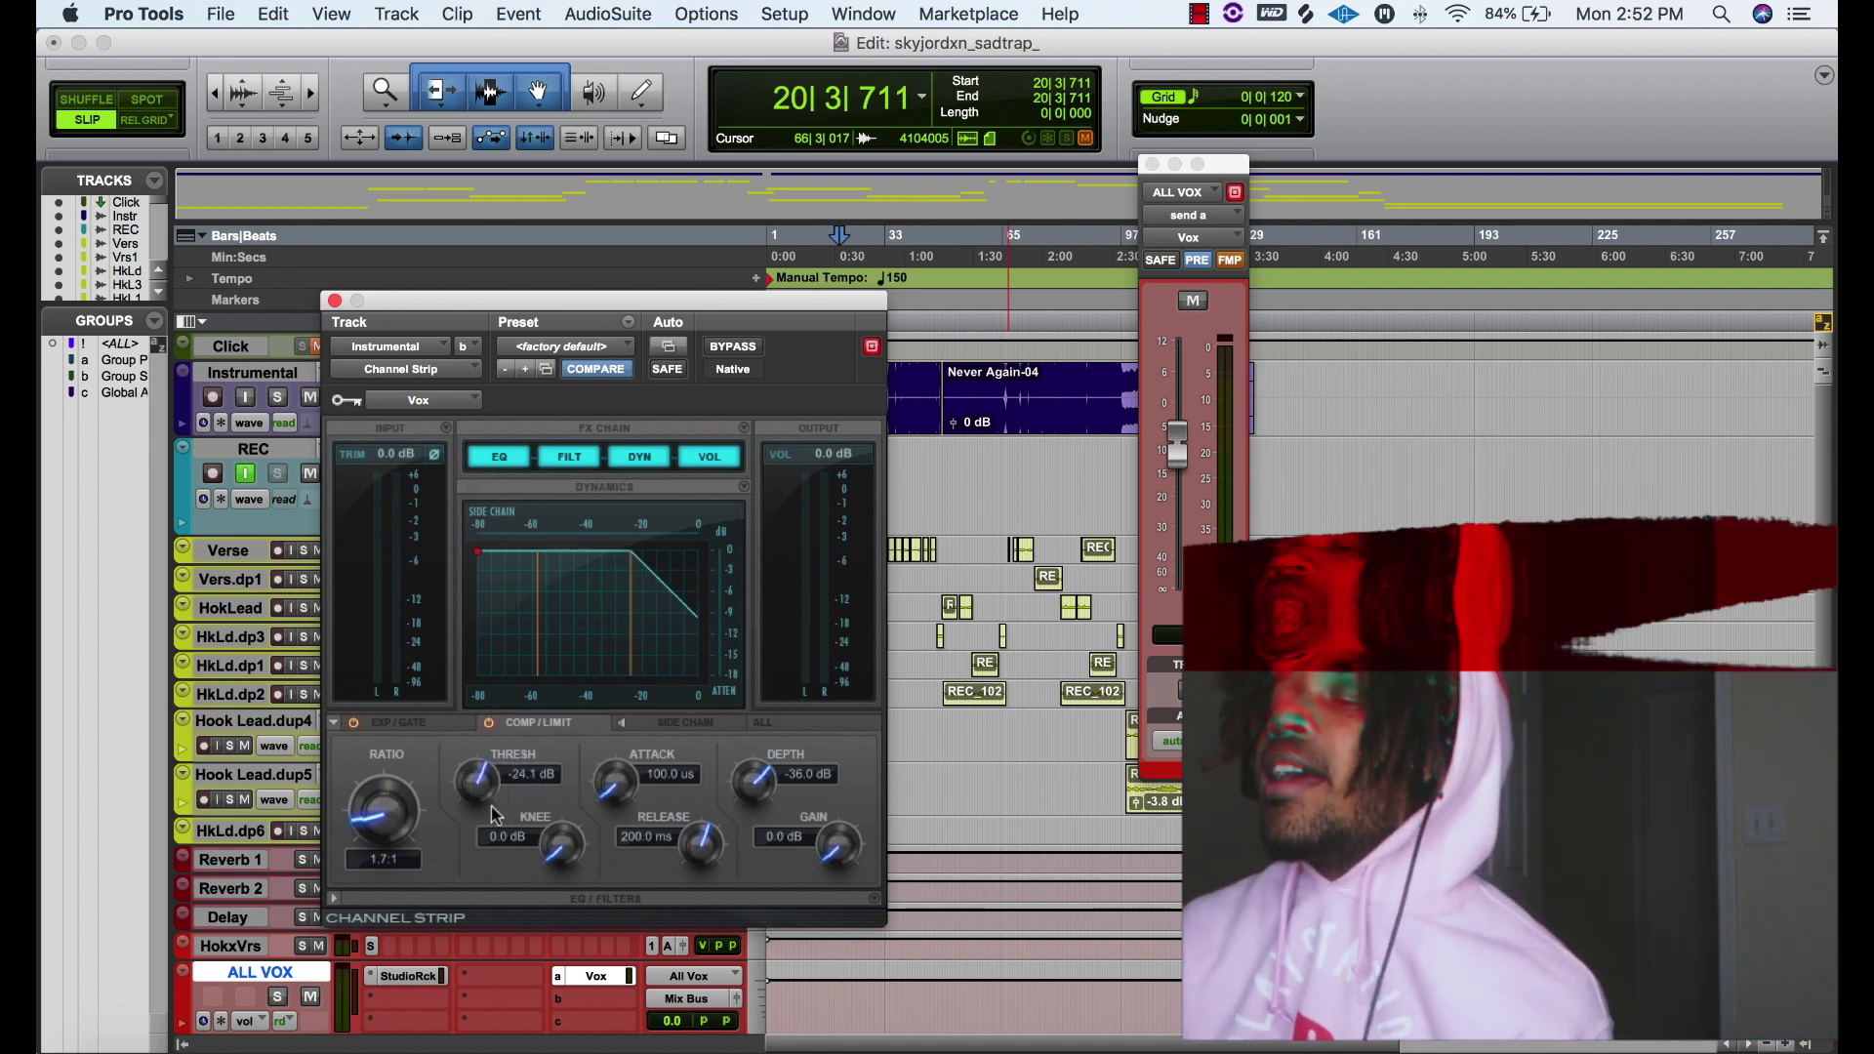
# Fine-tune the compressor during playback to a -27.6 dB threshold and 1.7:1 ratio, and set the ALL VOX send to -7.0 dB
pyautogui.press('space')
pyautogui.moveTo(475, 771); pyautogui.dragTo(534, 825)
pyautogui.moveTo(415, 827); pyautogui.dragTo(374, 922)
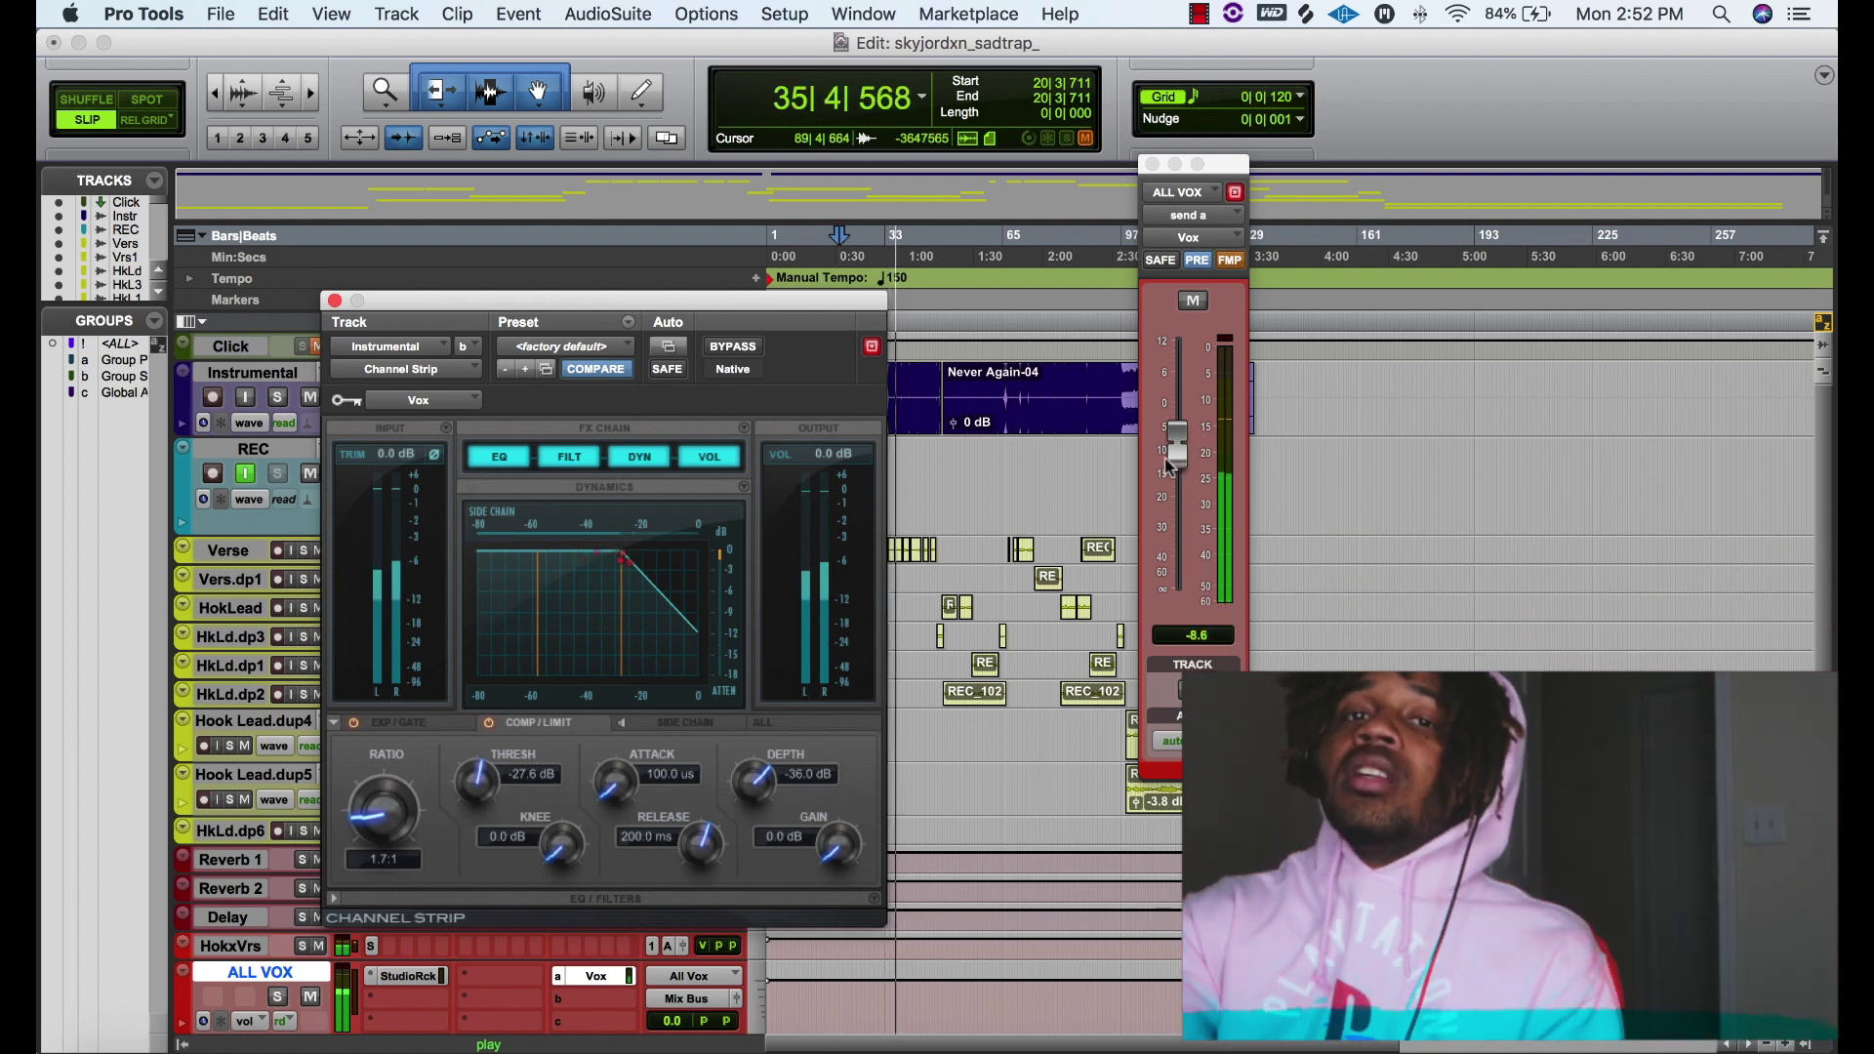
pyautogui.press('space')
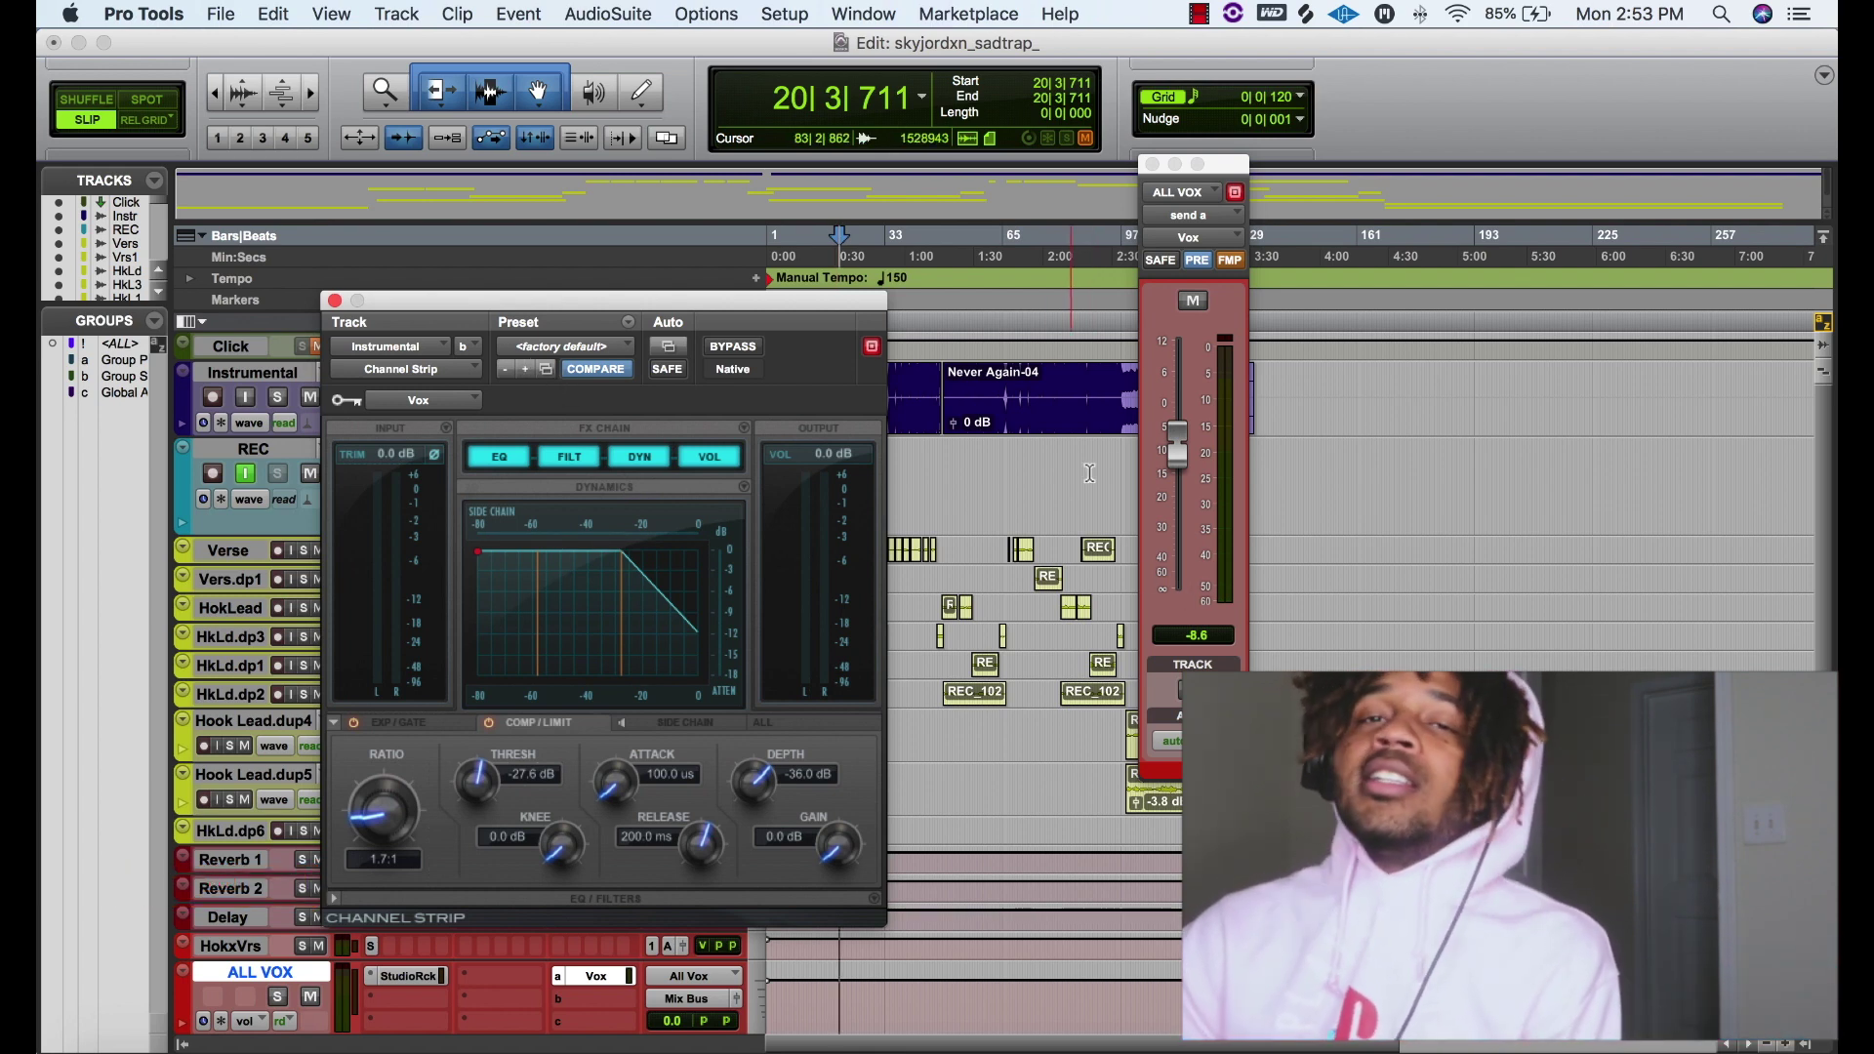
pyautogui.moveTo(1181, 433); pyautogui.dragTo(1174, 425)
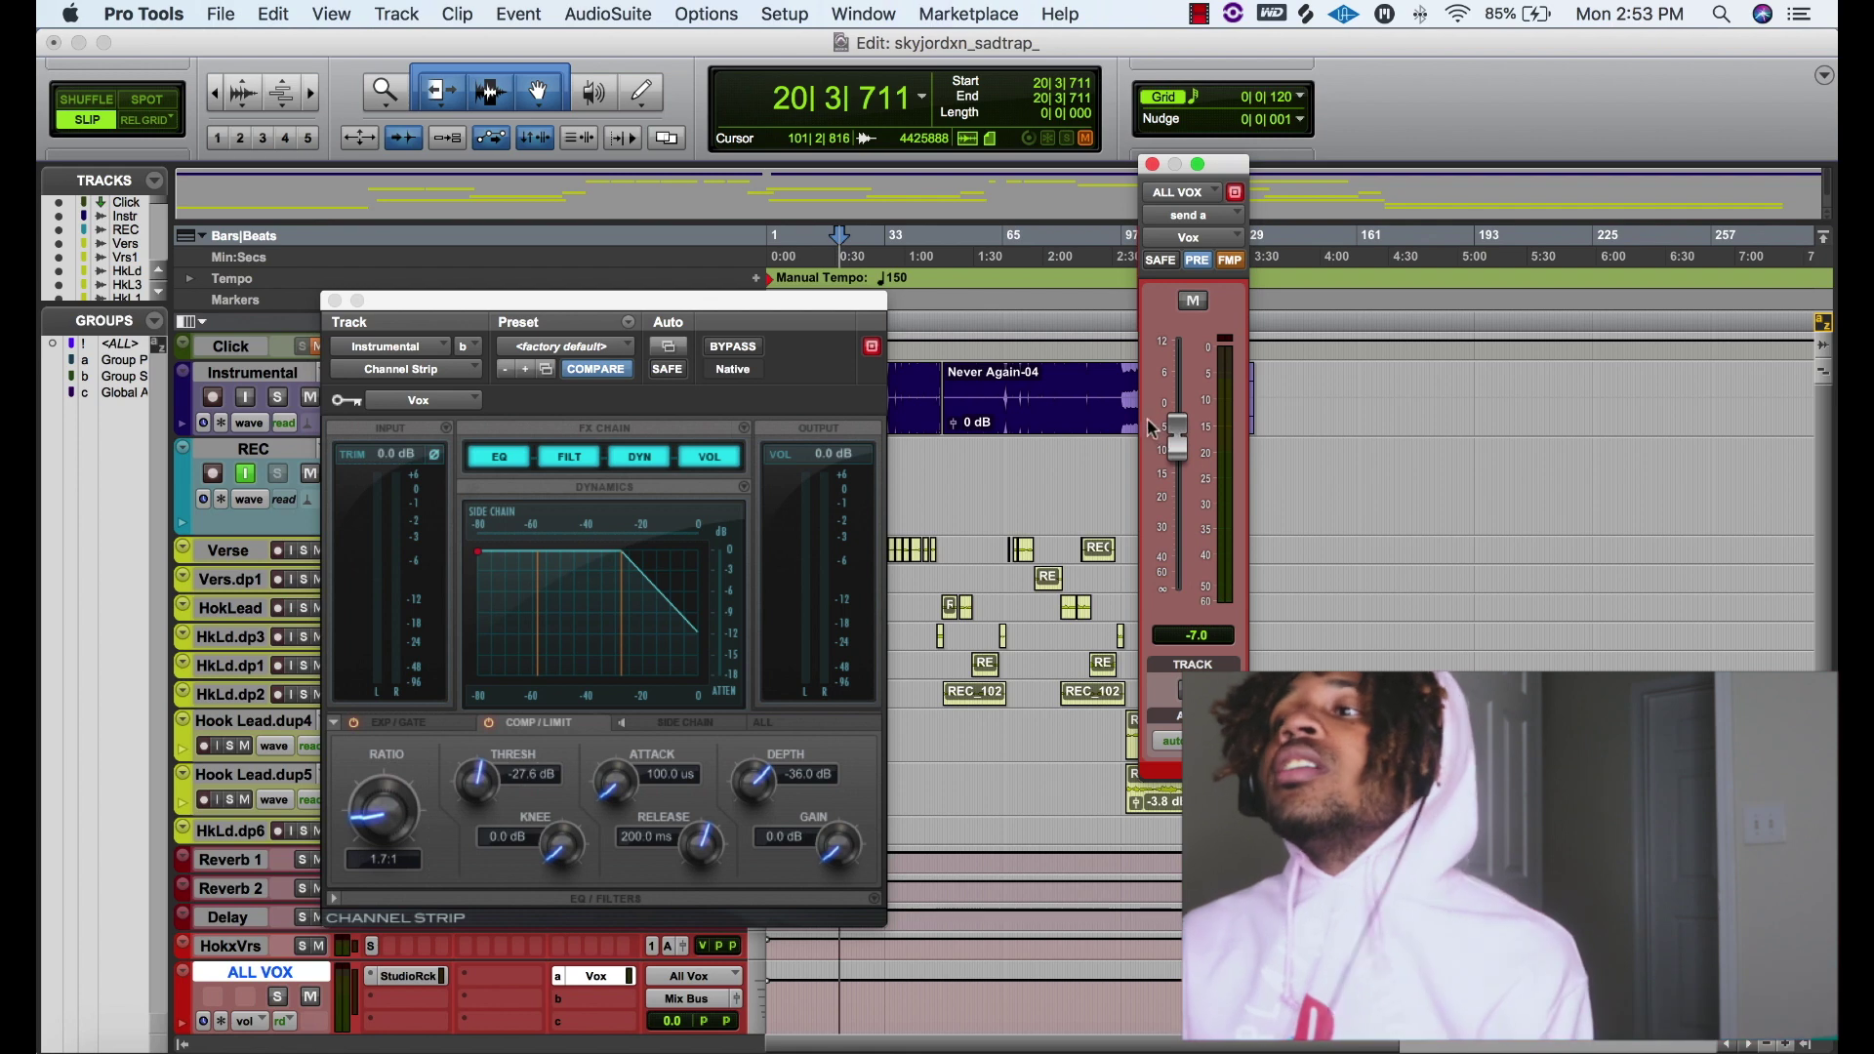